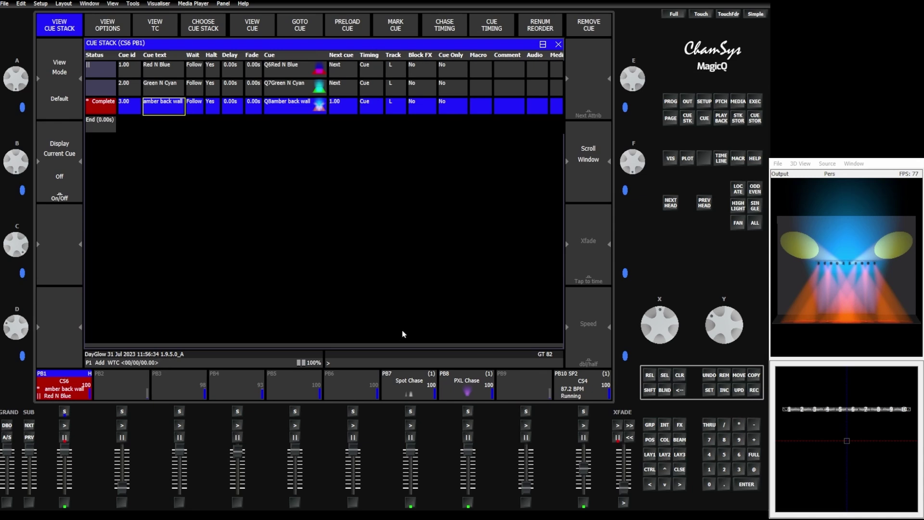
- Open the CS6 cue stack and run PB1 through Red N Blue, Green N Cyan and amber back wall
click(652, 456)
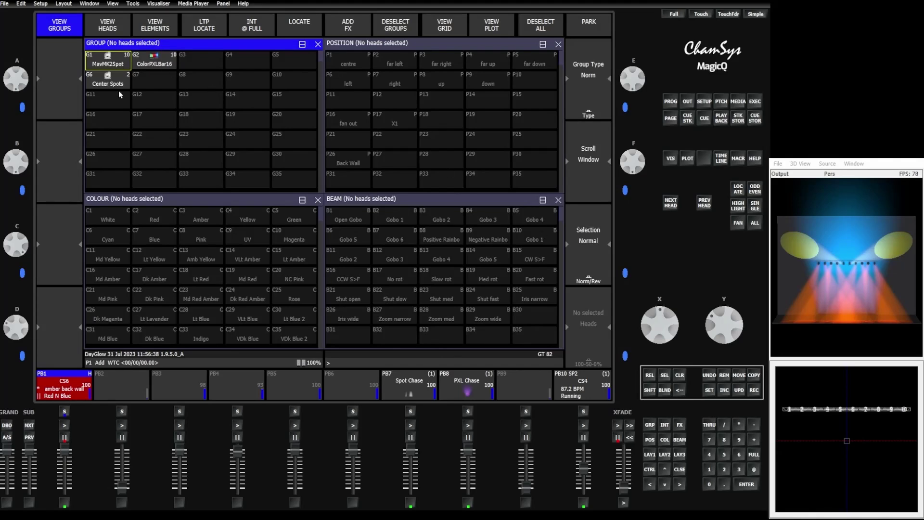
double_click(92, 376)
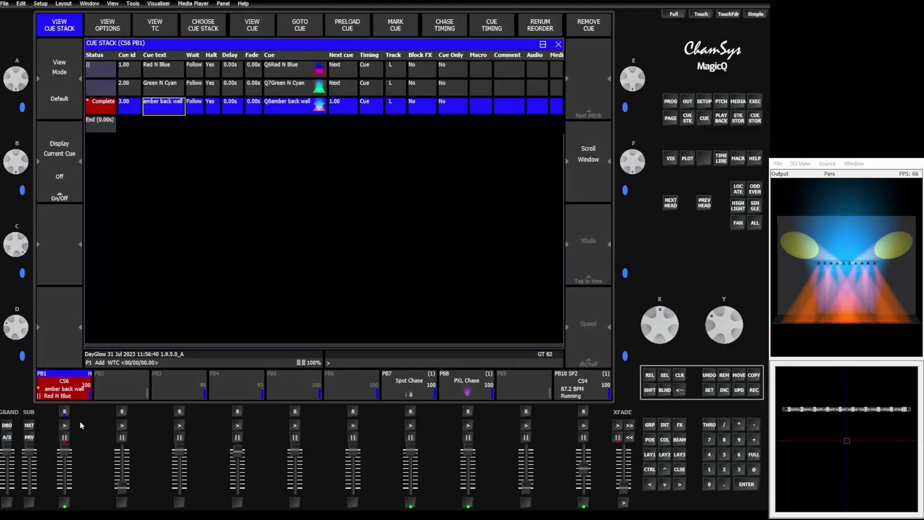
click(64, 426)
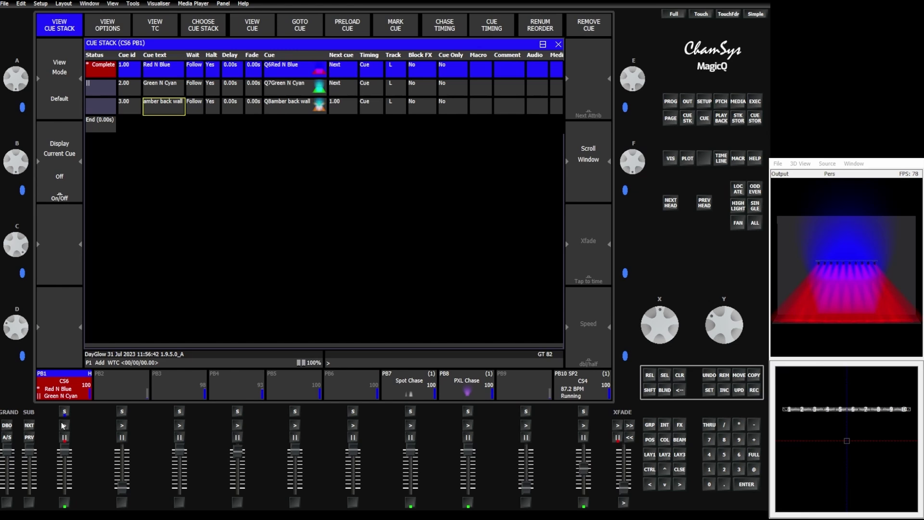
click(64, 426)
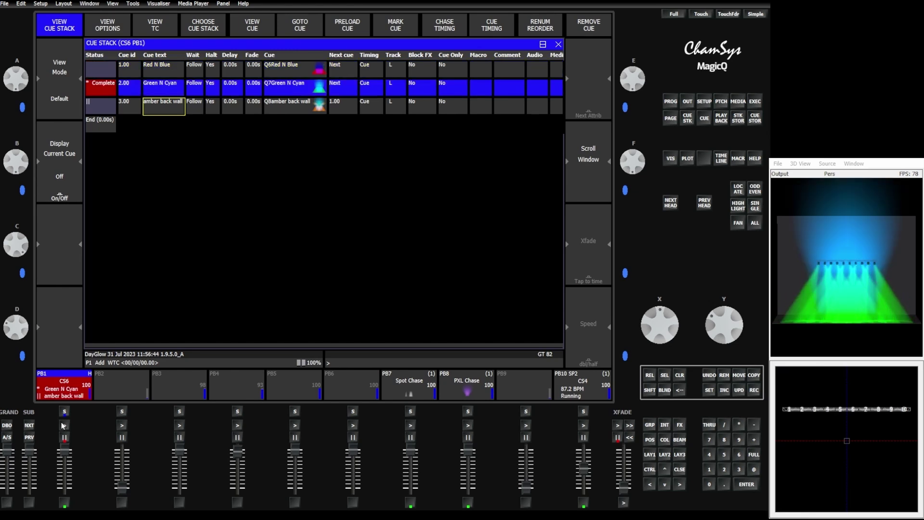
click(64, 427)
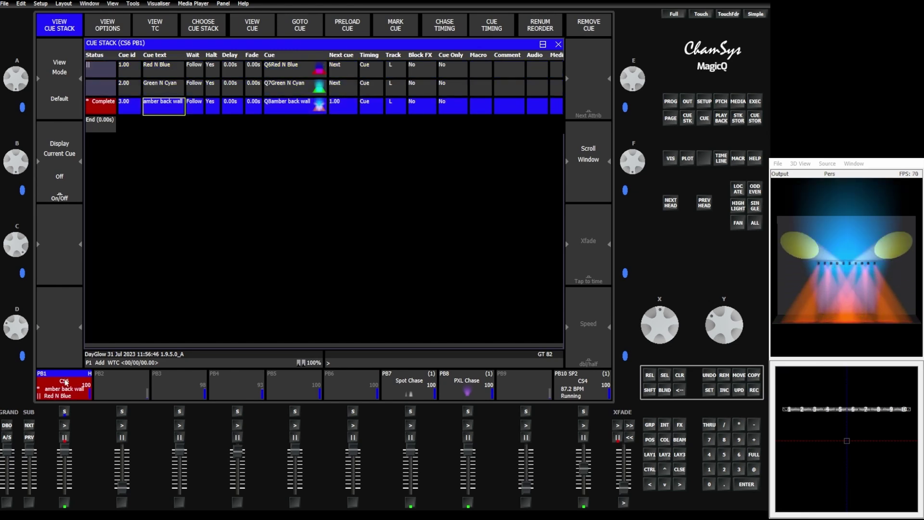
- View the contents of cue Red N Blue, then the next cues through Q8, then show the groups layout
click(102, 69)
click(252, 25)
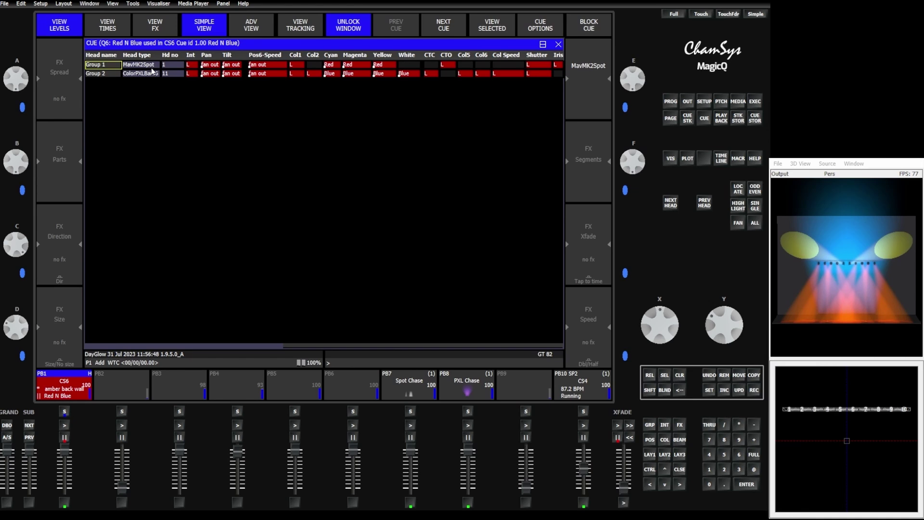
click(444, 25)
click(443, 25)
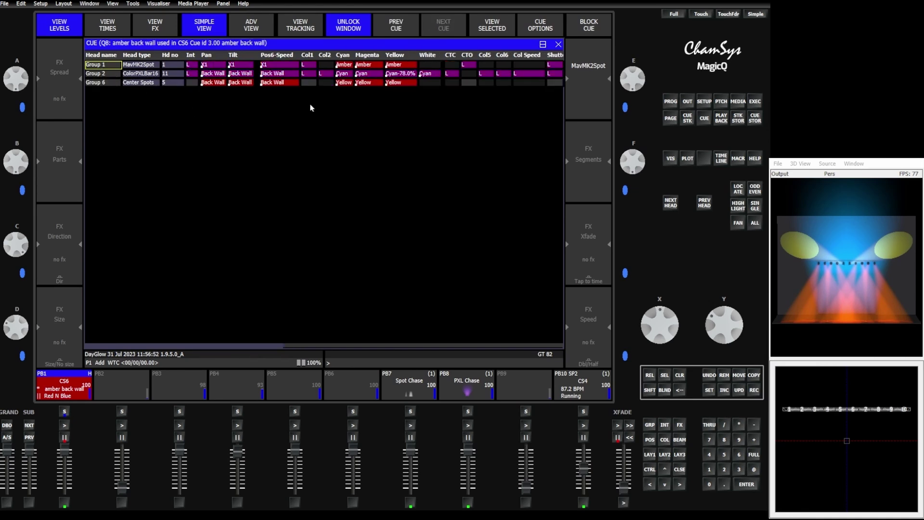
key(ctrl+g)
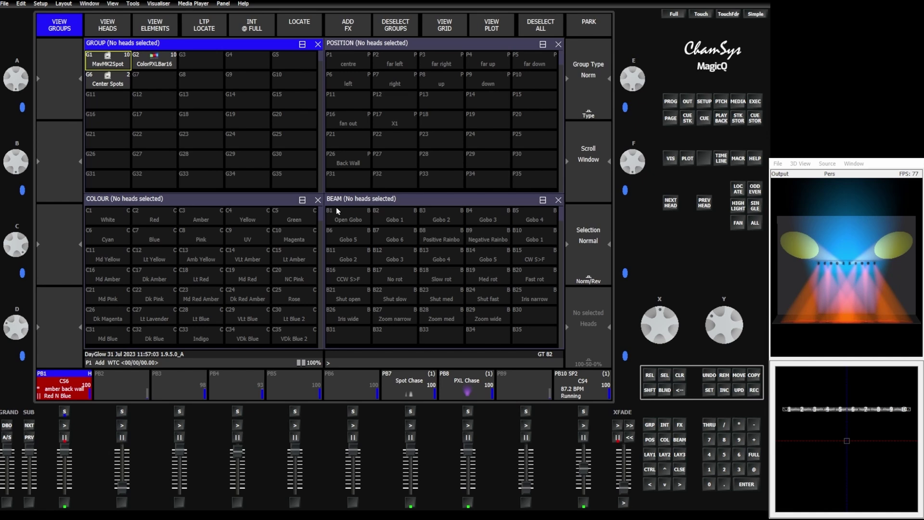
click(121, 65)
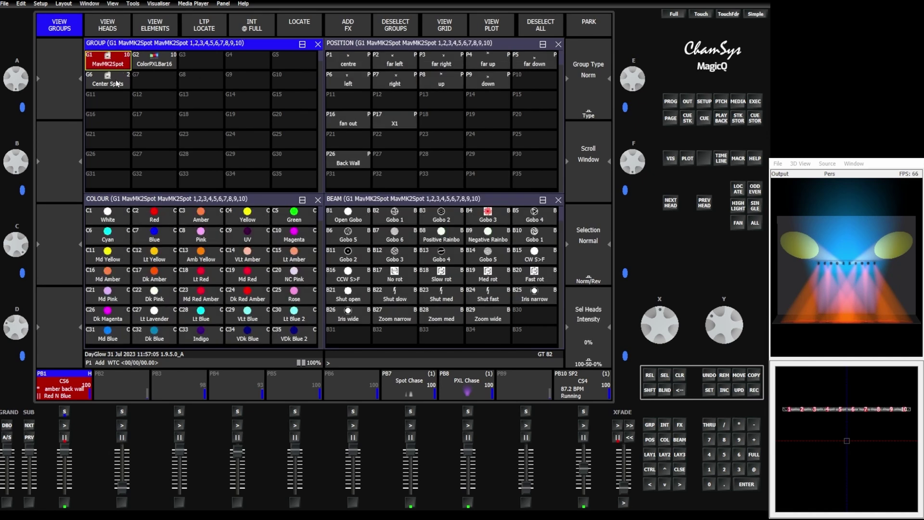
click(680, 375)
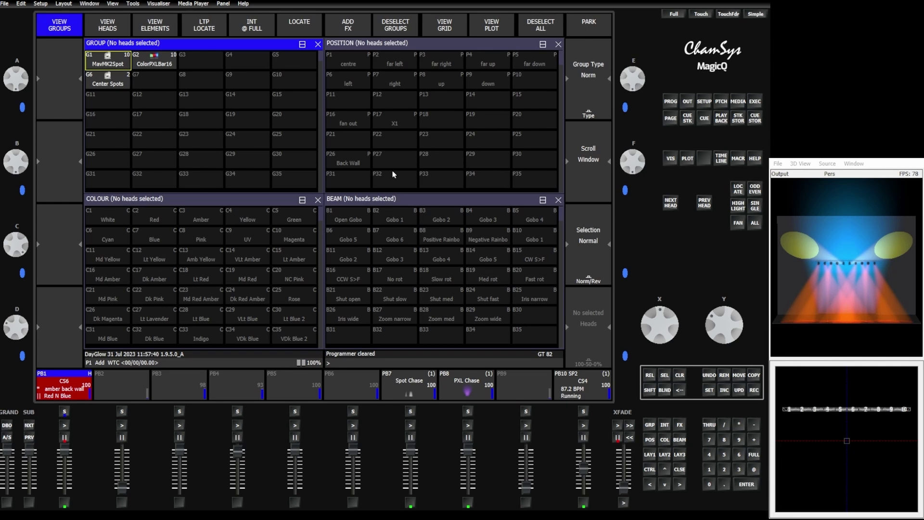
- Patch ten Chauvet Pro RogueR2XWash heads in 22ch mode, then return to groups and palettes
click(721, 102)
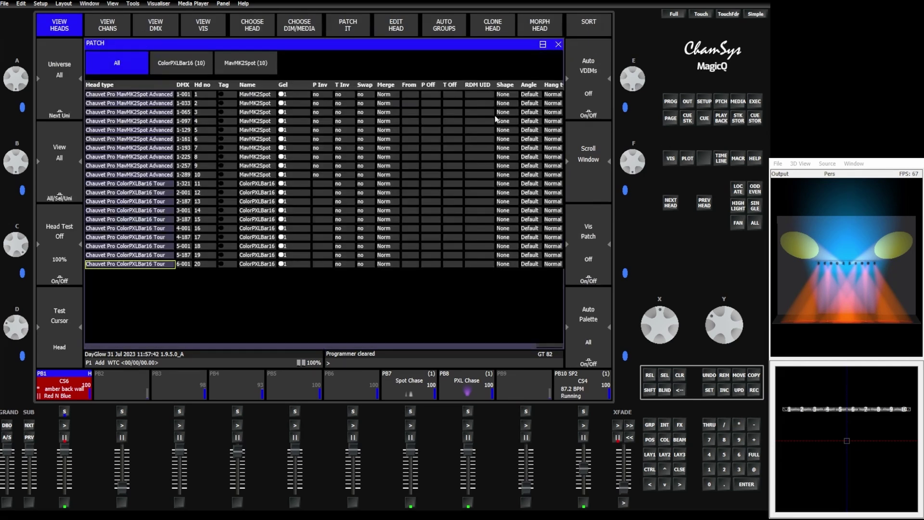
click(253, 25)
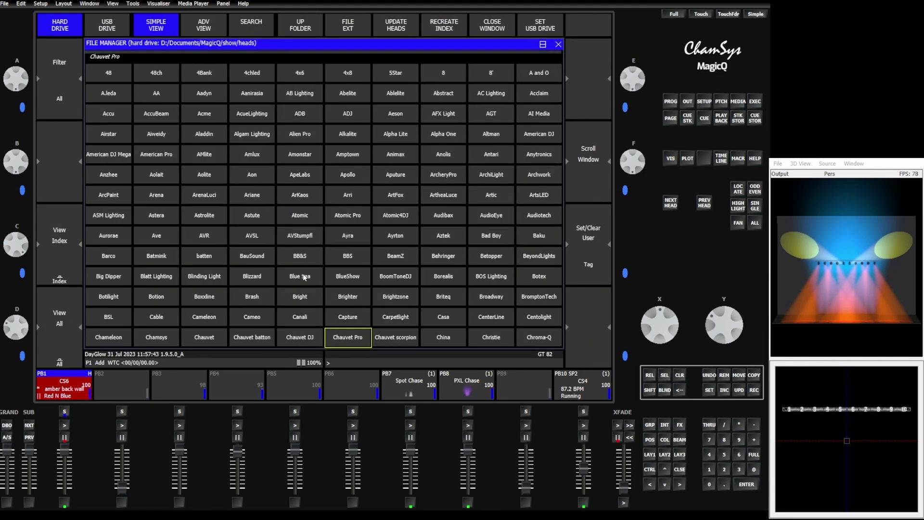
click(349, 334)
click(393, 273)
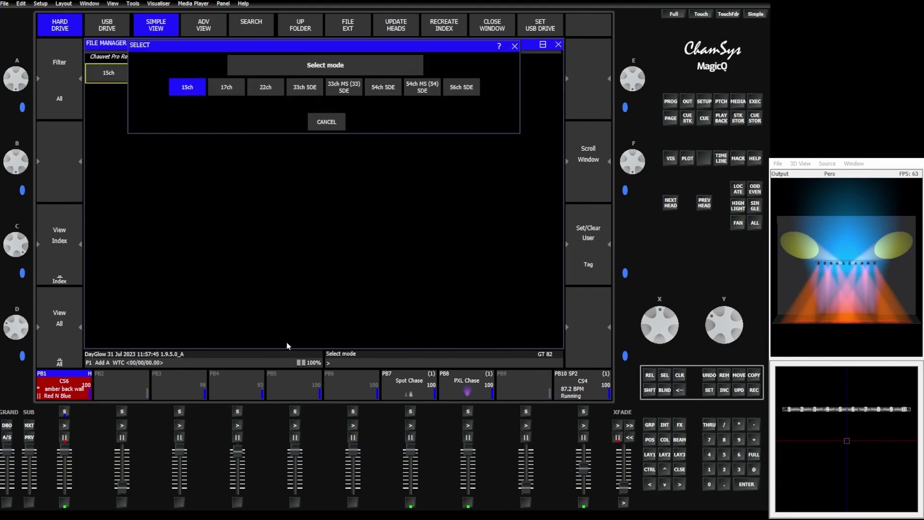
click(236, 89)
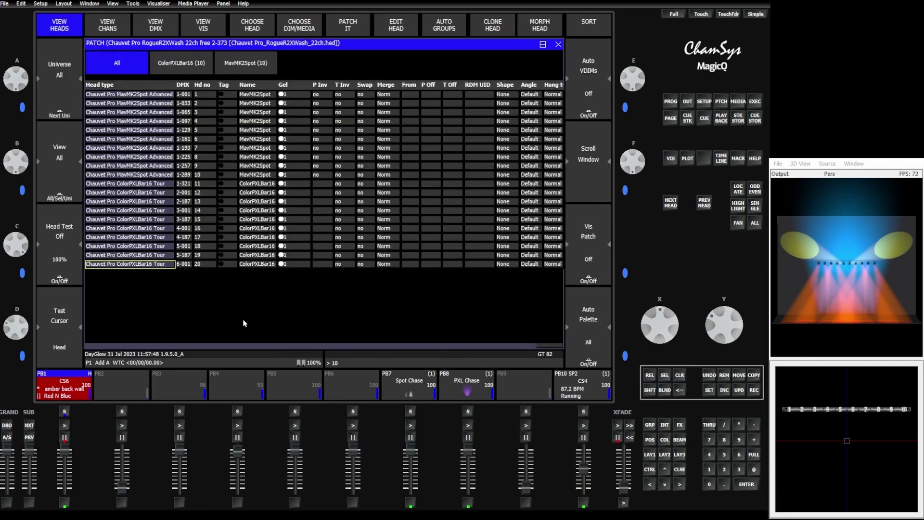
text(10)
key(Return)
key(Return)
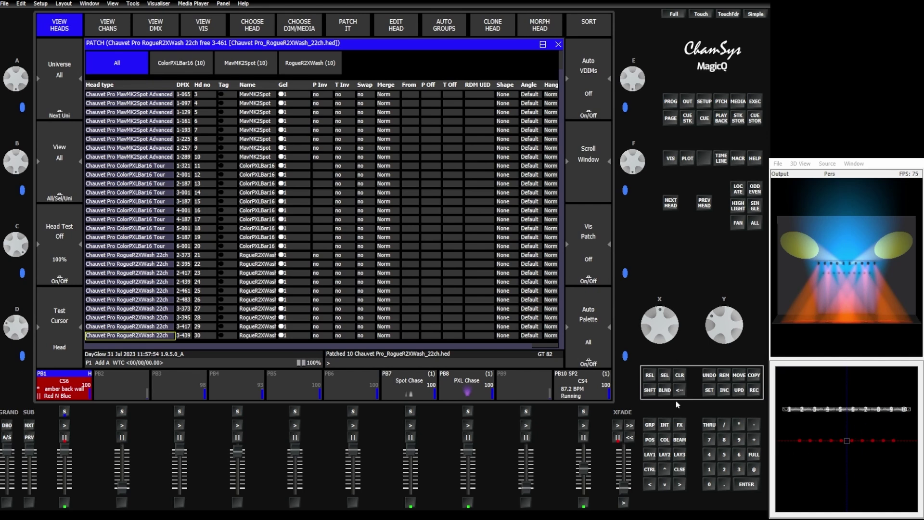
click(650, 425)
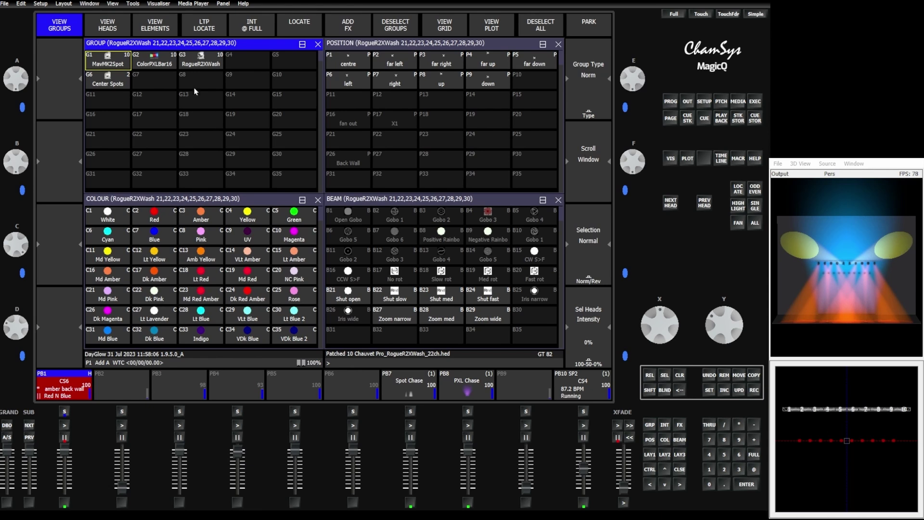
- Select the Center Spots, MavMK2Spot and RogueR2XWash groups, then clear the selection
click(107, 83)
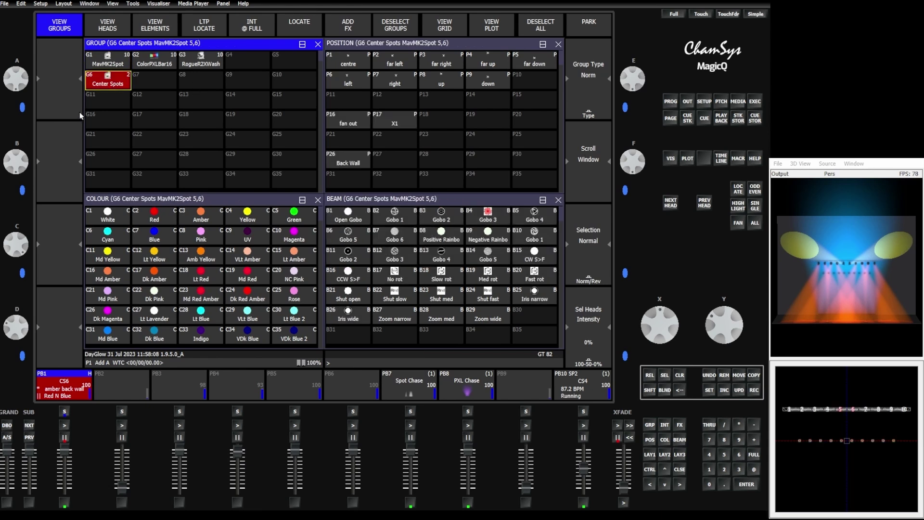
click(116, 63)
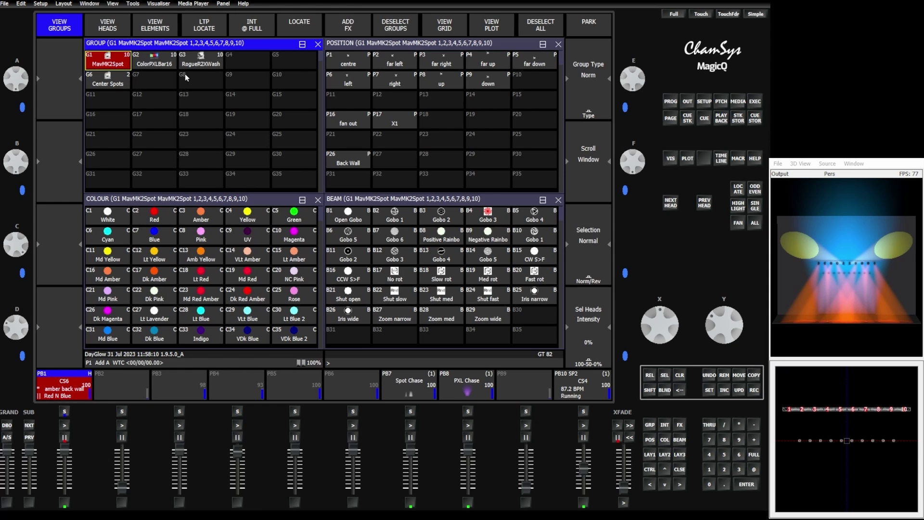
click(214, 63)
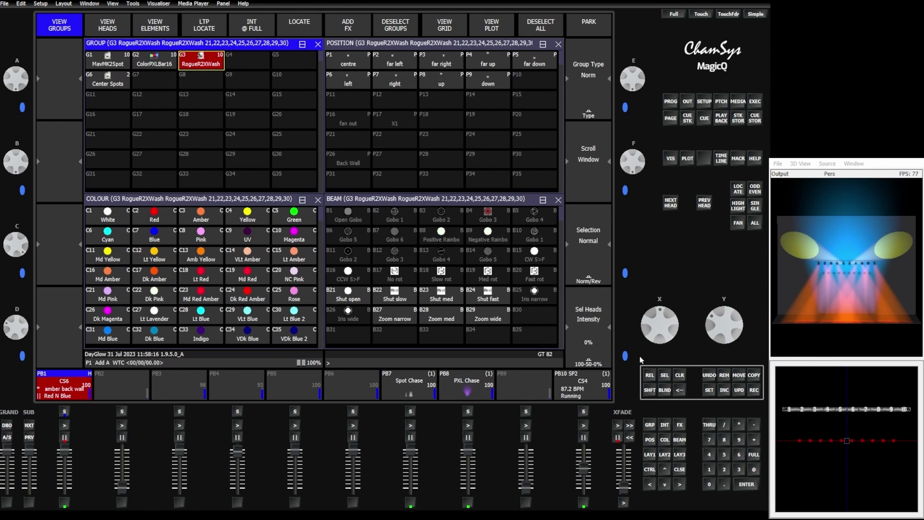
click(679, 375)
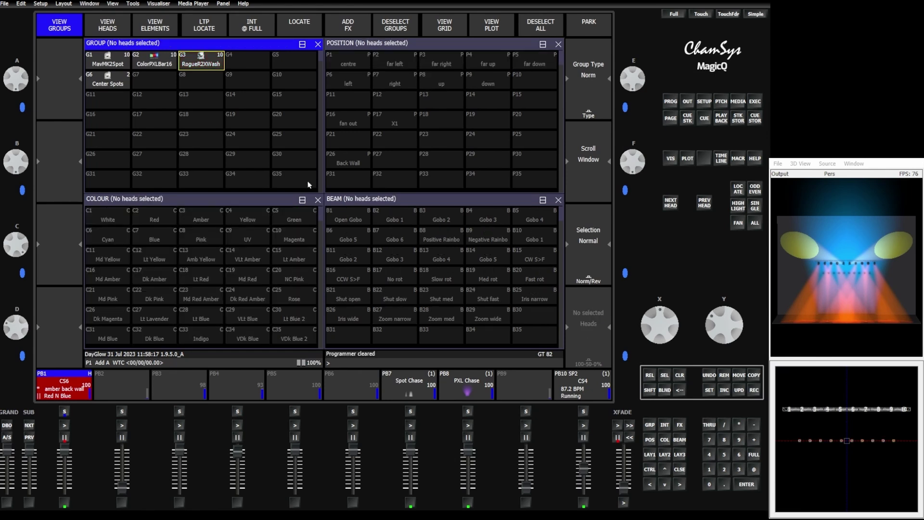
- Select RogueR2XWash heads 25 and 26 from the individual heads list
click(107, 25)
click(296, 138)
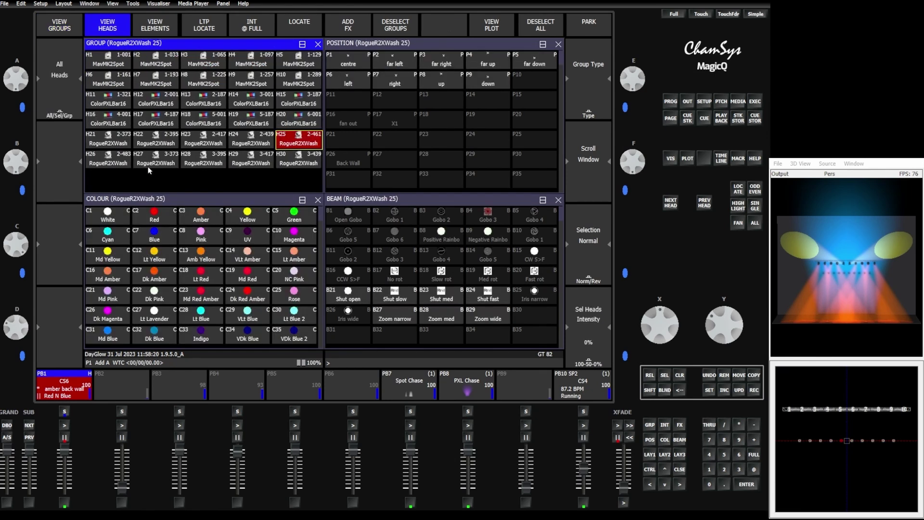
click(108, 159)
click(60, 25)
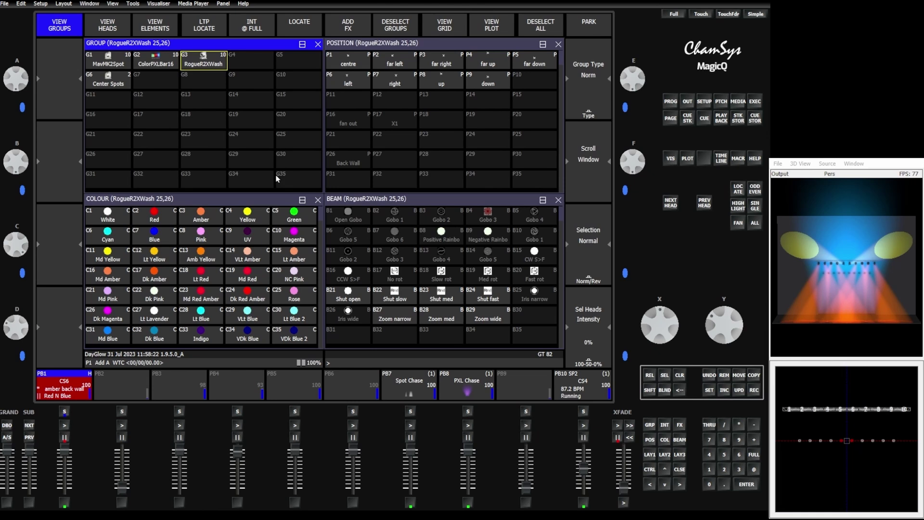
- Record heads 25 and 26 into empty group G8 named 'Center washes'
click(754, 390)
click(202, 79)
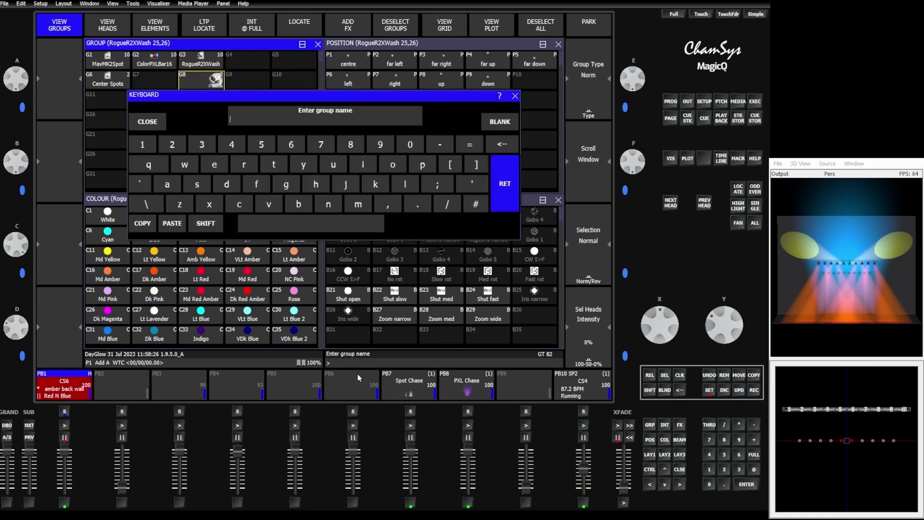
text(Center wa)
text(shes)
key(Return)
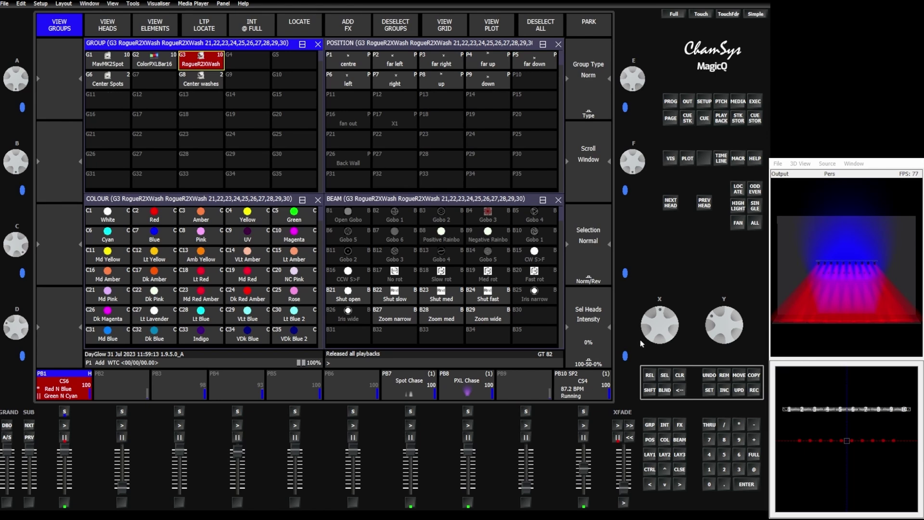
- Clone G1 MavMK2Spot onto G3 RogueR2XWash across PB1's entire cue stack
click(680, 375)
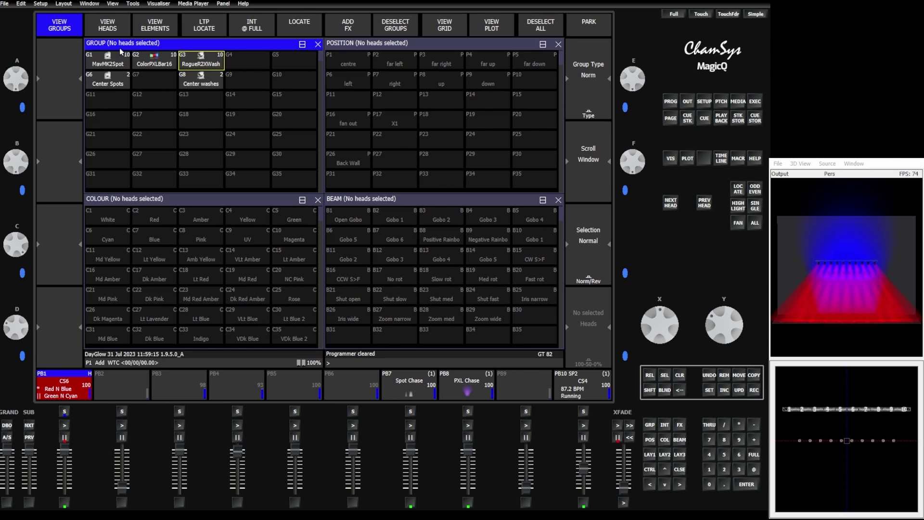
key(shift)
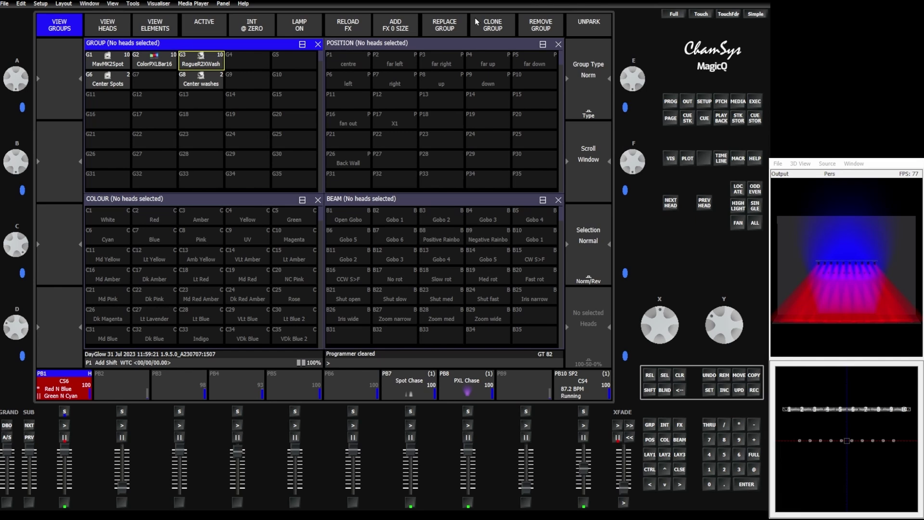
click(491, 27)
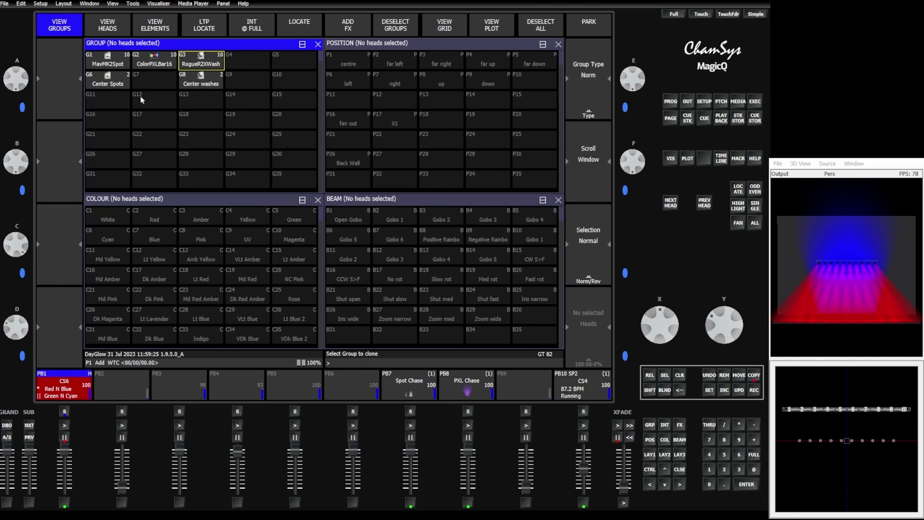
click(110, 64)
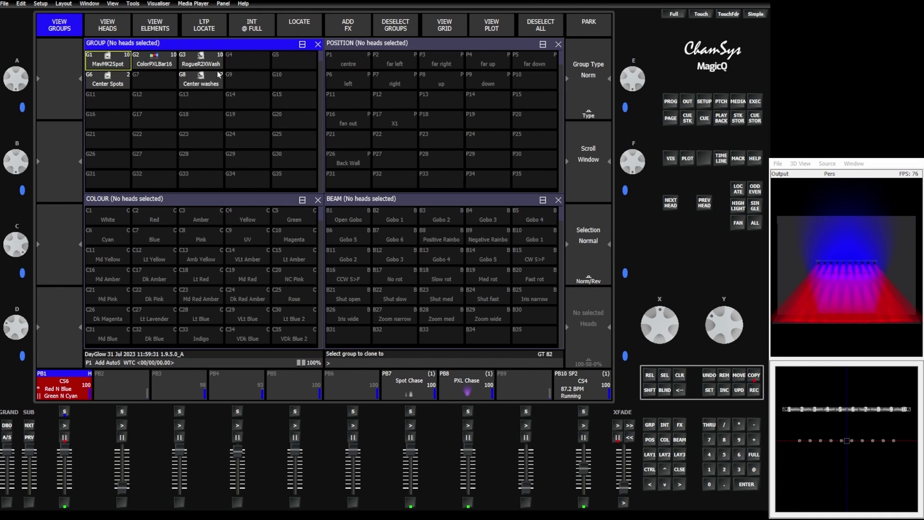
click(200, 63)
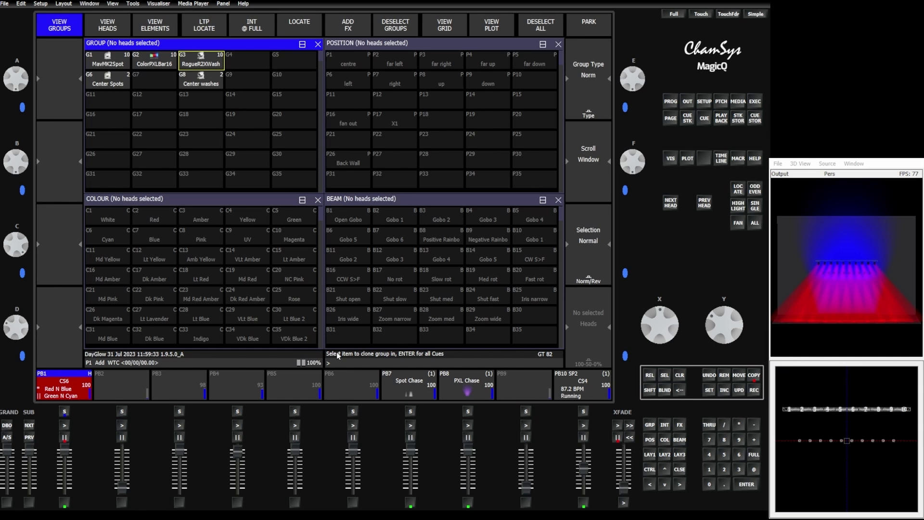
click(74, 382)
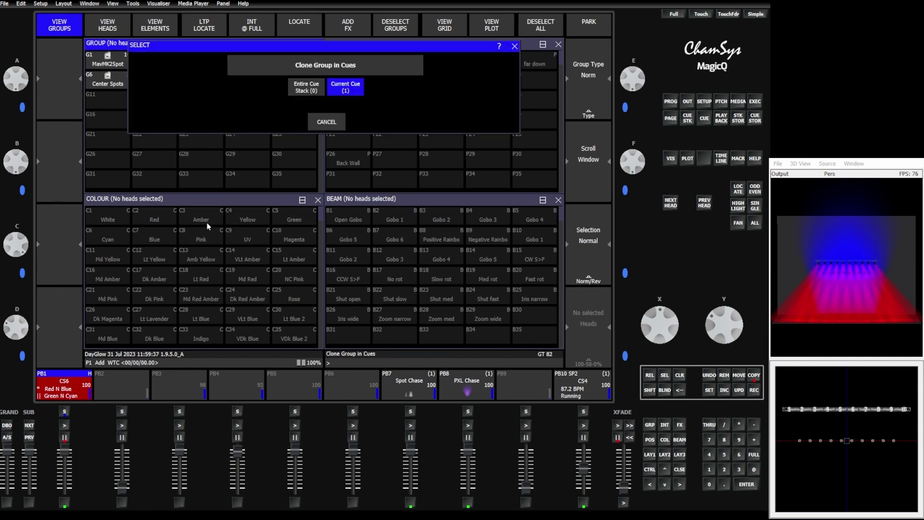
click(299, 87)
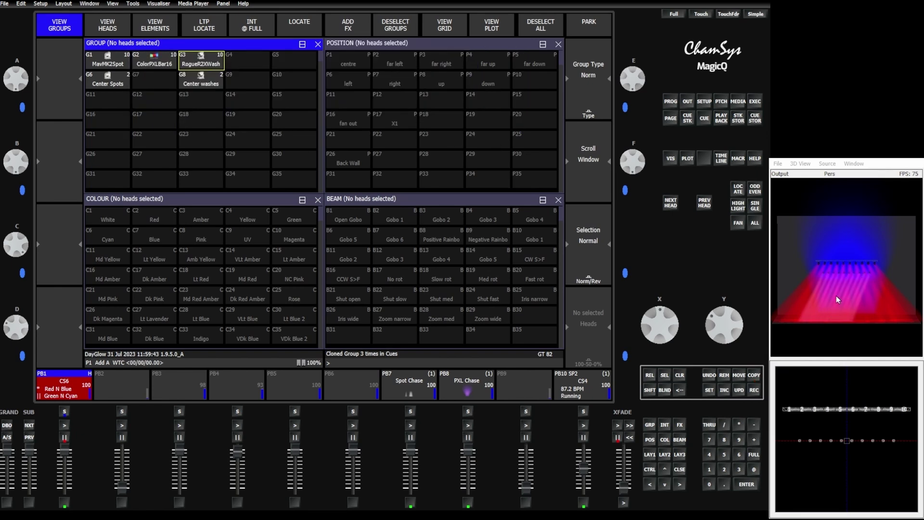
- Step PB1 through three cues back to Red N Blue, then select and highlight G3 RogueR2XWash
click(64, 427)
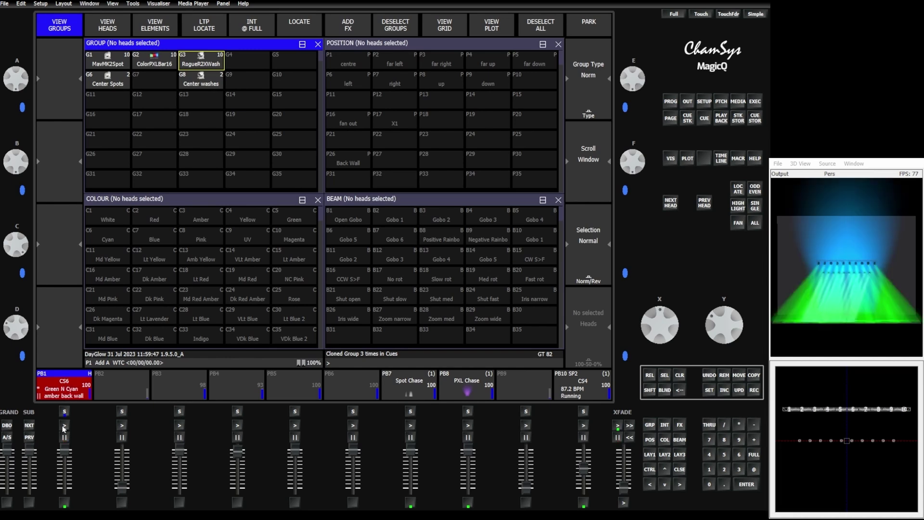
click(64, 427)
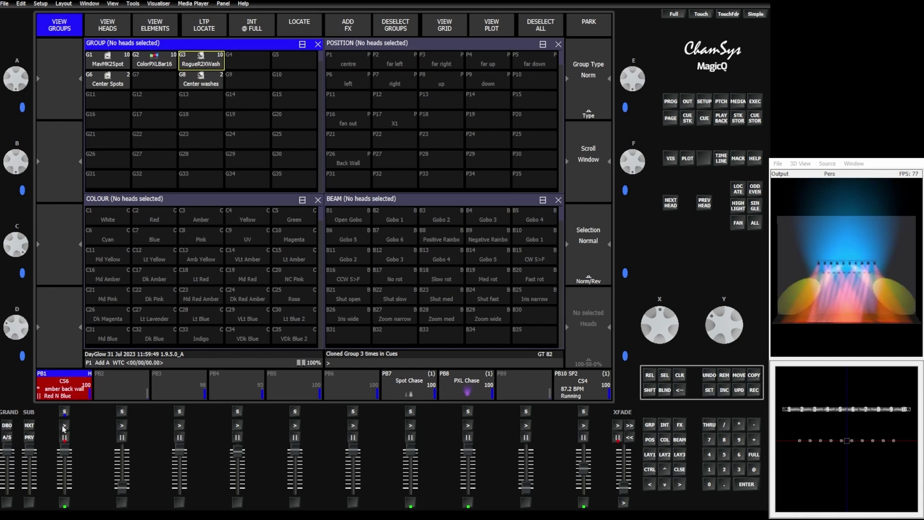
click(63, 428)
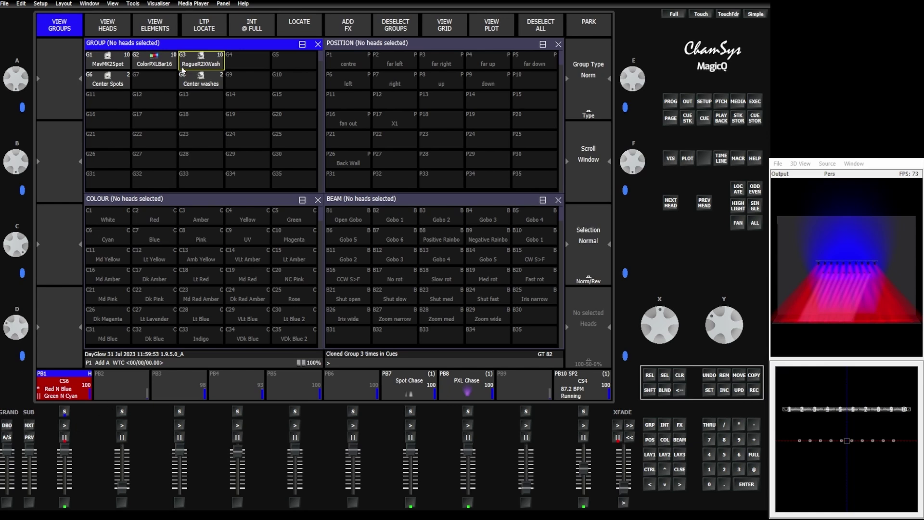
click(199, 64)
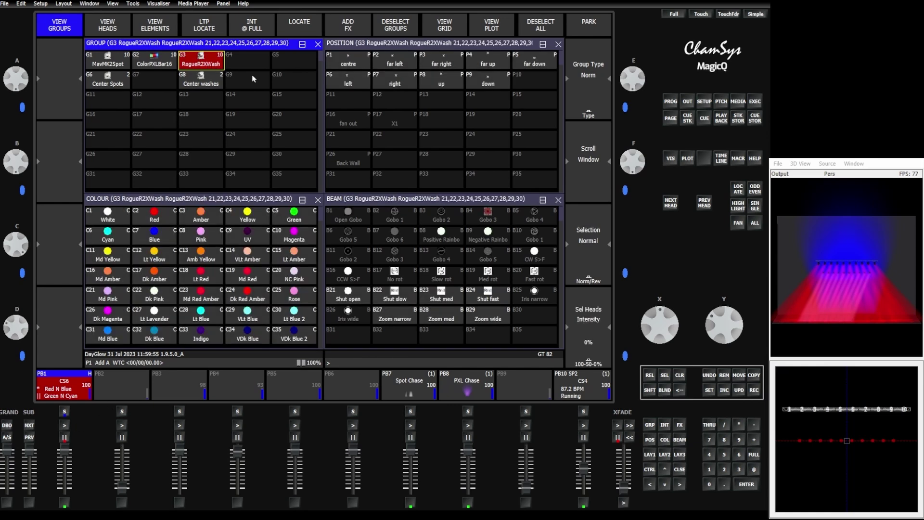
click(739, 206)
- Merge the washes at tilt -63, fanned, into P16 fan out, then recall P1 centre
click(351, 63)
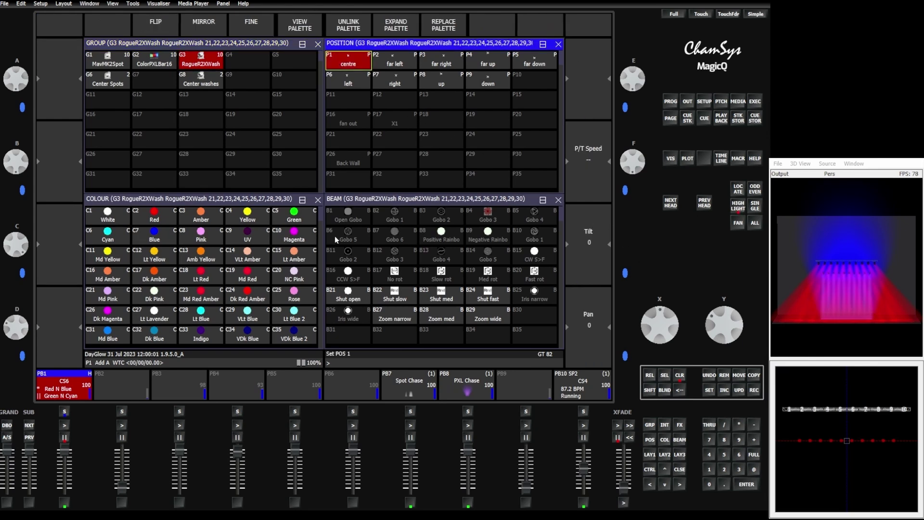
scroll(599, 259, up, 3)
scroll(599, 259, down, 10)
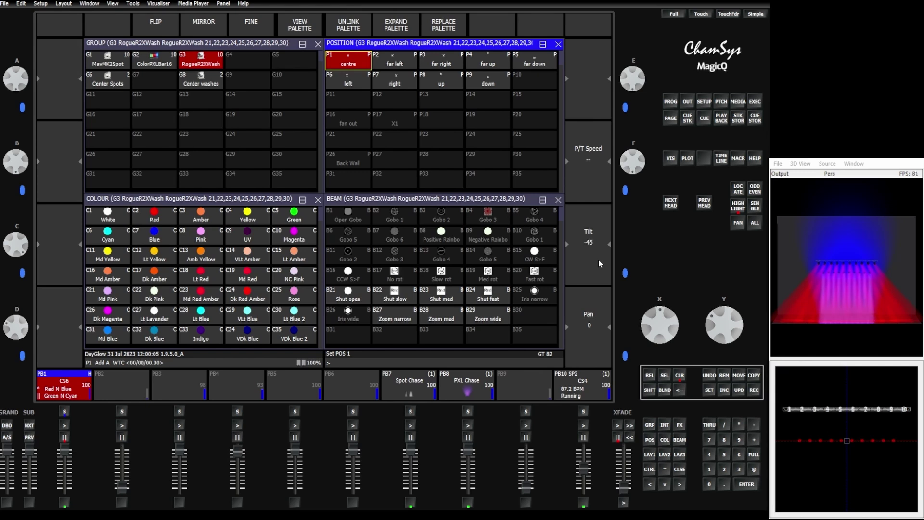
scroll(599, 259, down, 3)
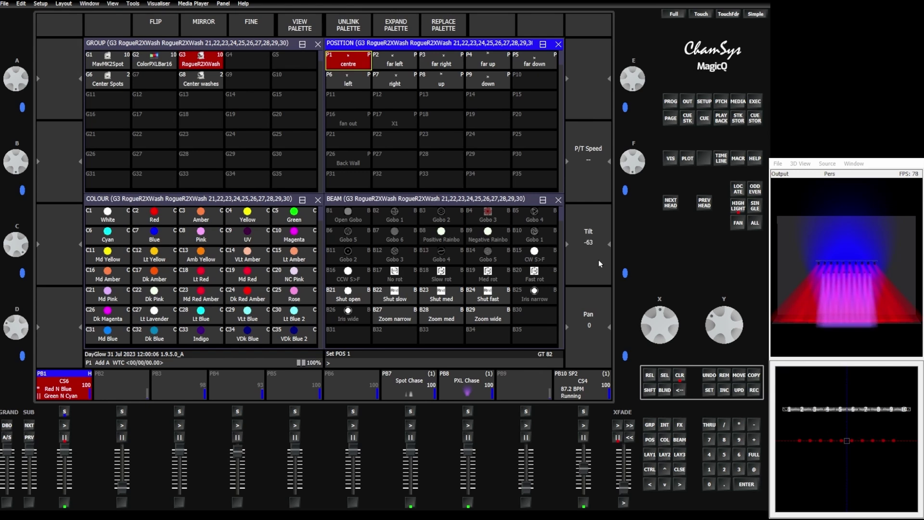
click(739, 223)
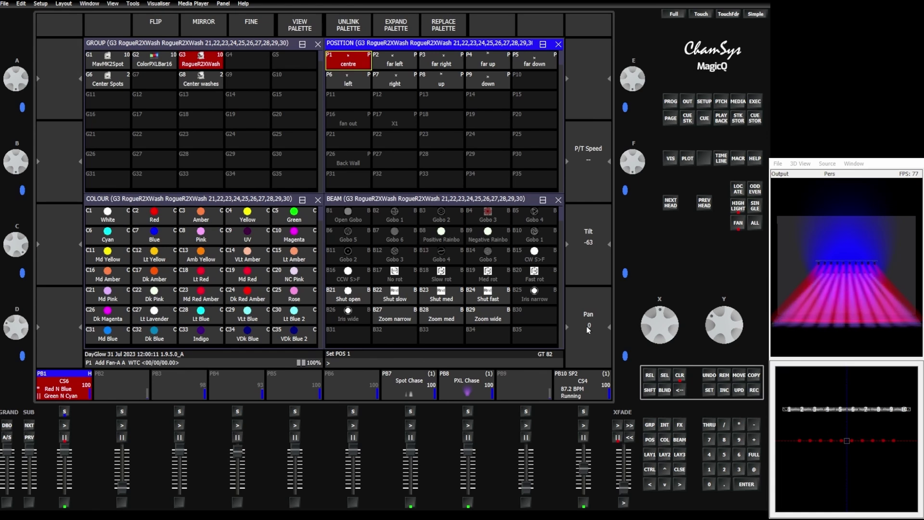
click(756, 391)
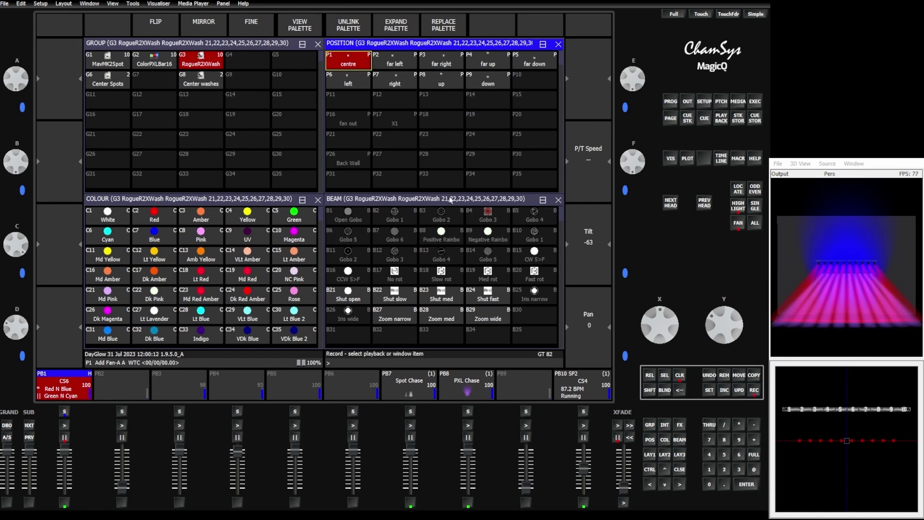
click(366, 120)
click(264, 142)
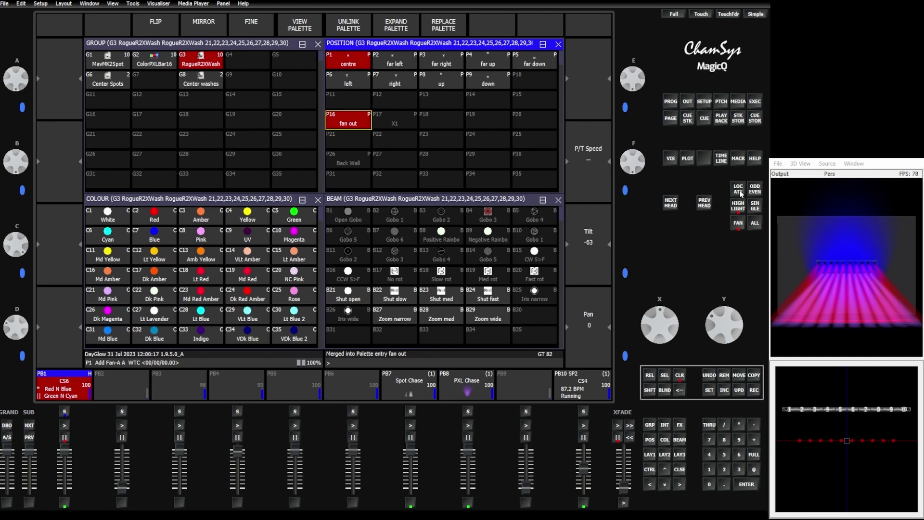
click(354, 64)
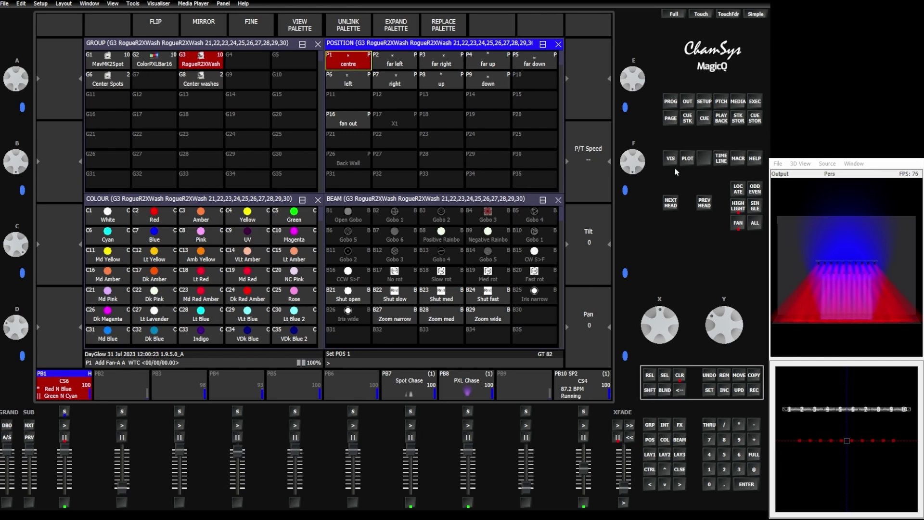
- Store the washes at tilt -67 with odd/even heads panned apart into P17 X1, then clear
click(738, 223)
scroll(595, 254, down, 3)
scroll(593, 262, down, 3)
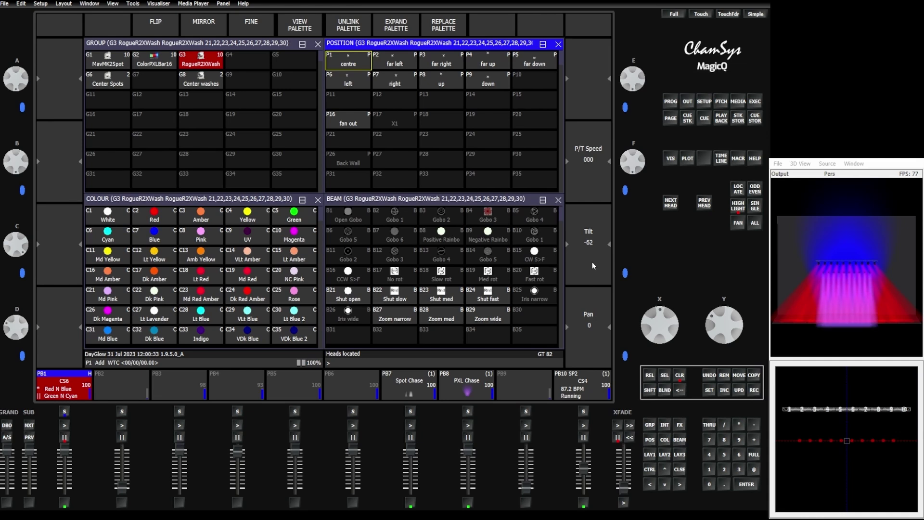
click(755, 189)
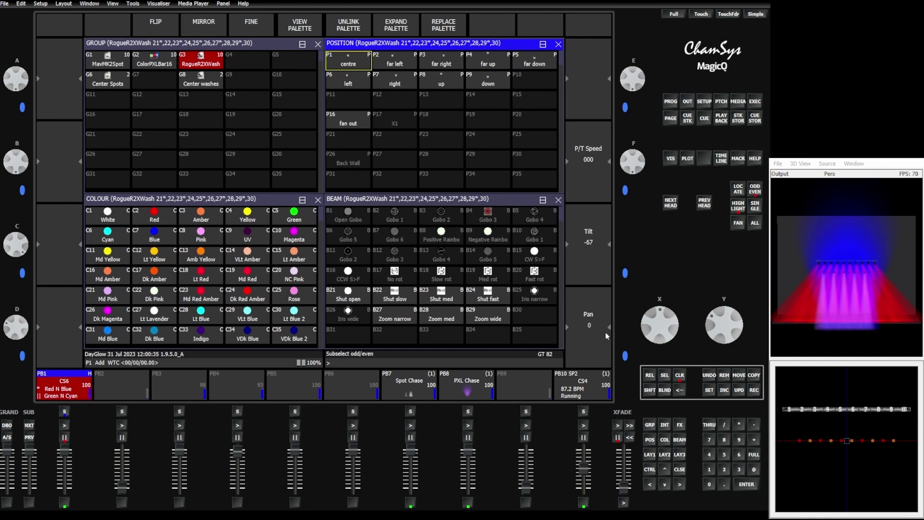
scroll(607, 335, down, 3)
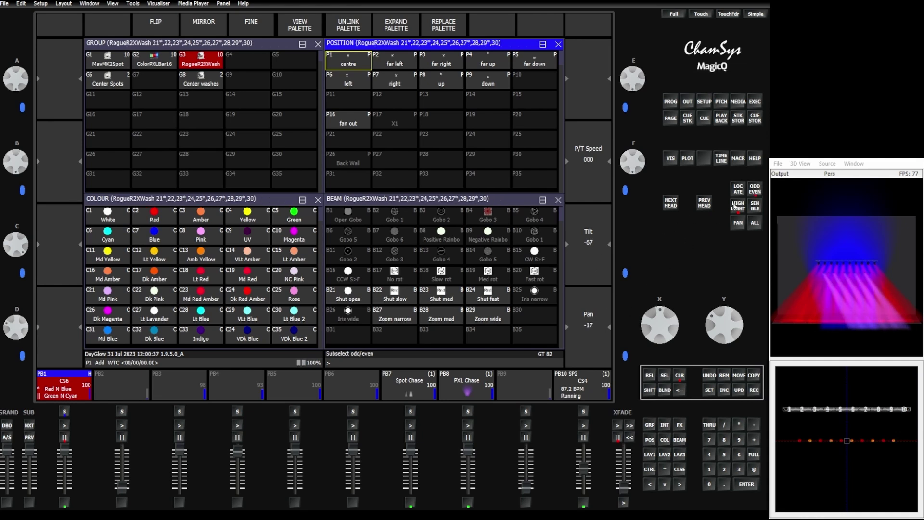
click(755, 195)
scroll(601, 351, up, 3)
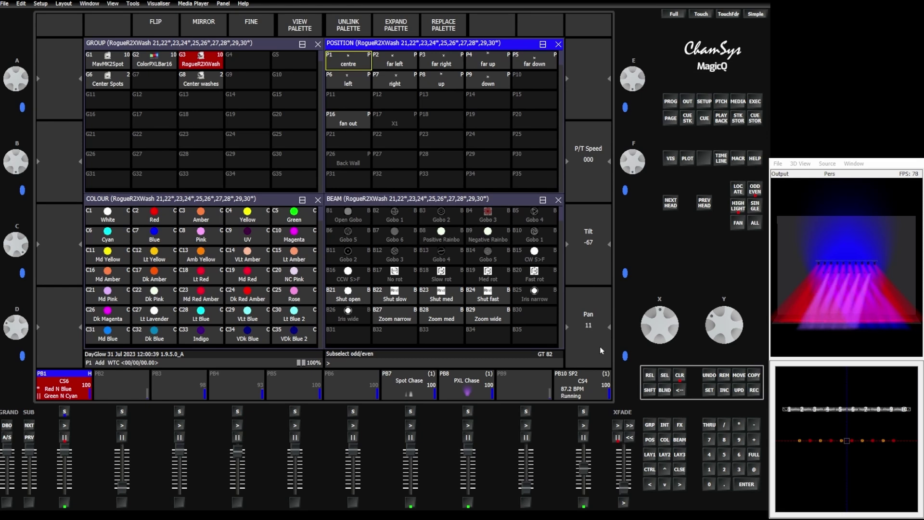
scroll(601, 347, up, 1)
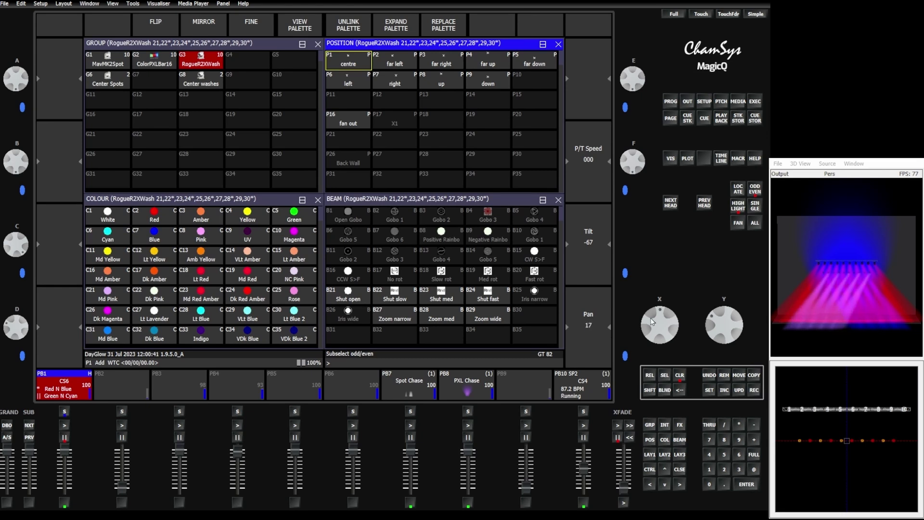
click(755, 224)
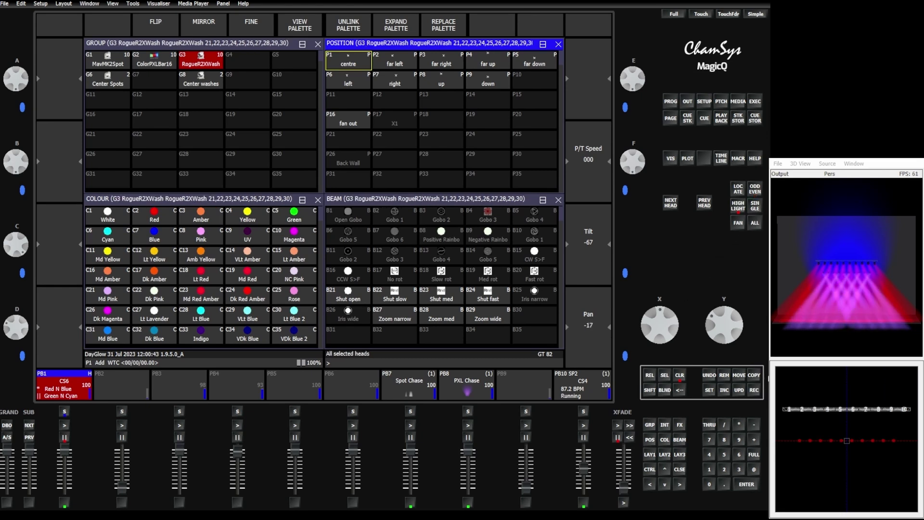
click(755, 390)
click(409, 127)
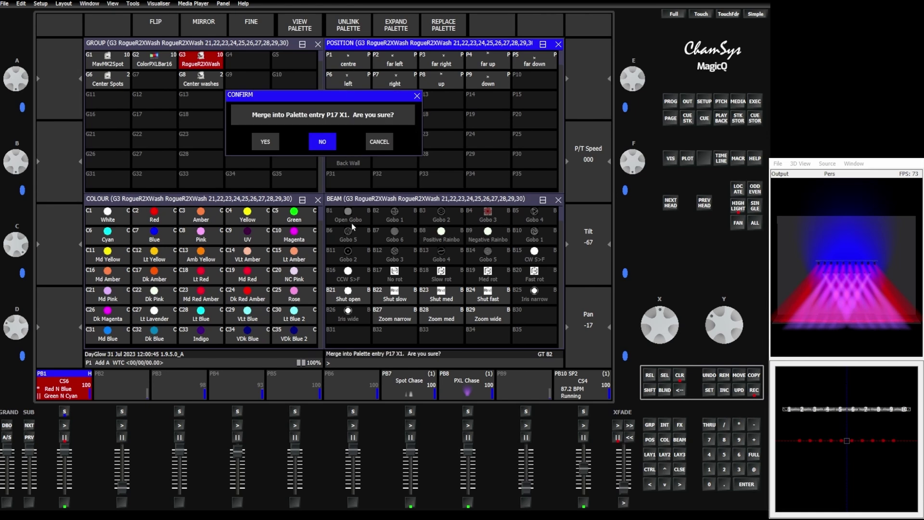
click(261, 144)
click(680, 376)
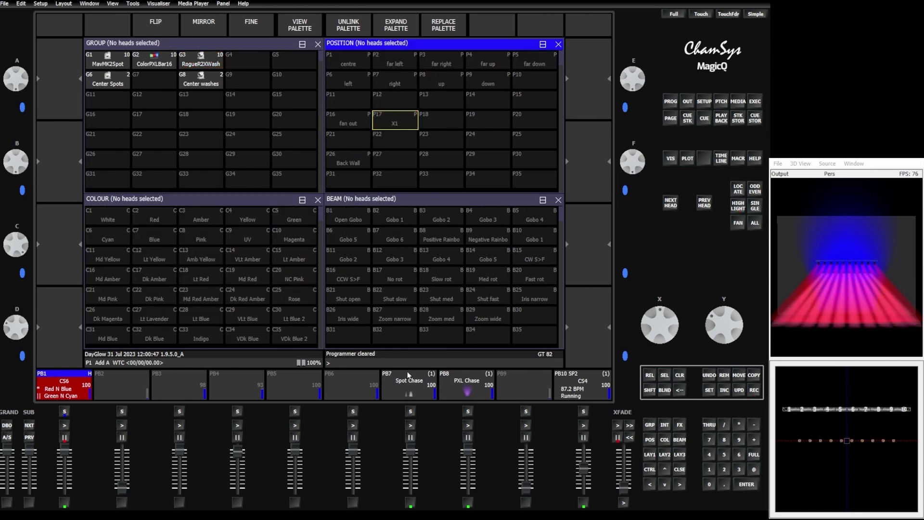
- Inspect Group 3's colour values in cue Q6 Red N Blue, then GO twice to amber back wall
double_click(64, 390)
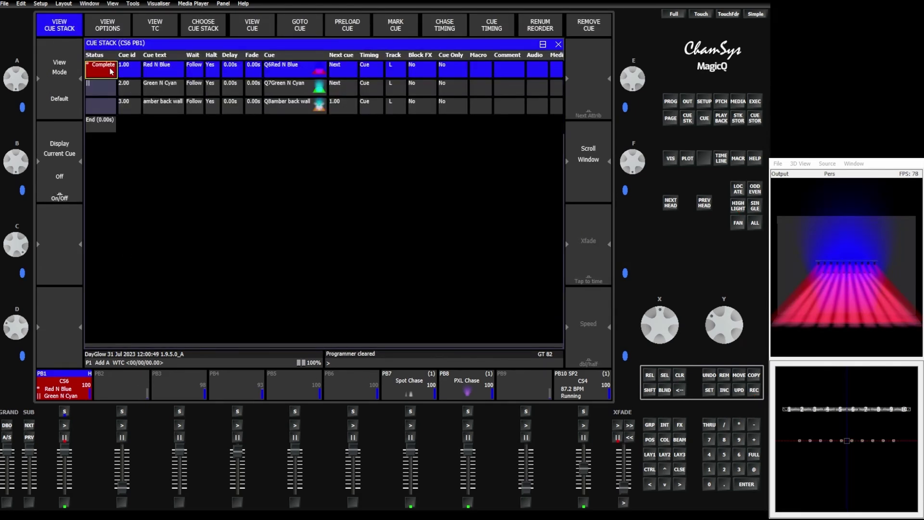
click(252, 24)
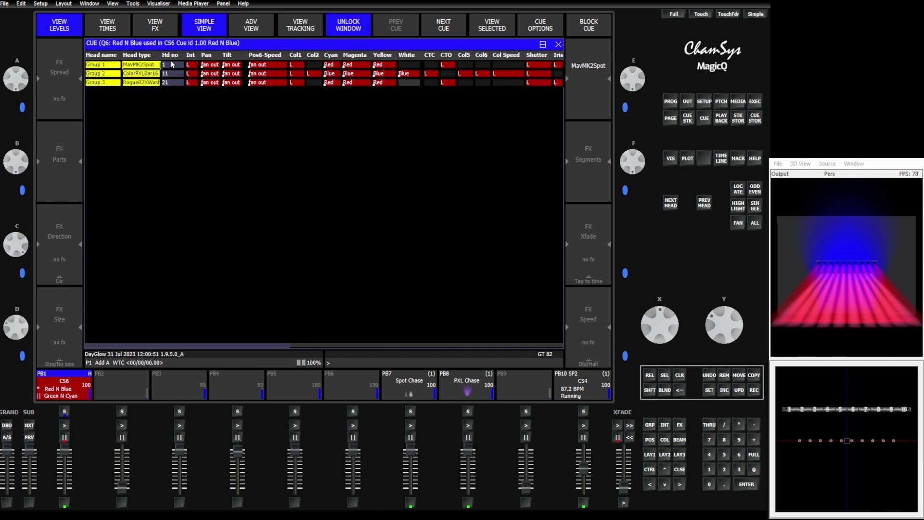
click(113, 73)
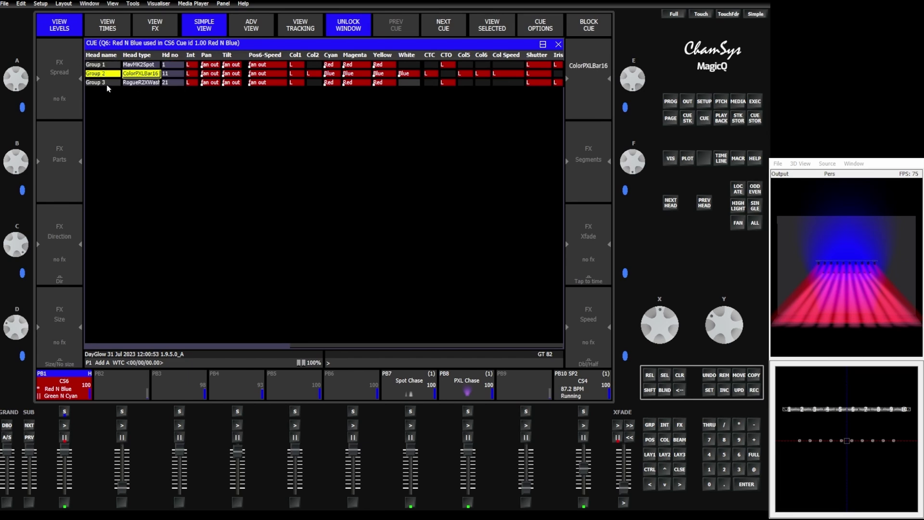
click(109, 82)
click(210, 82)
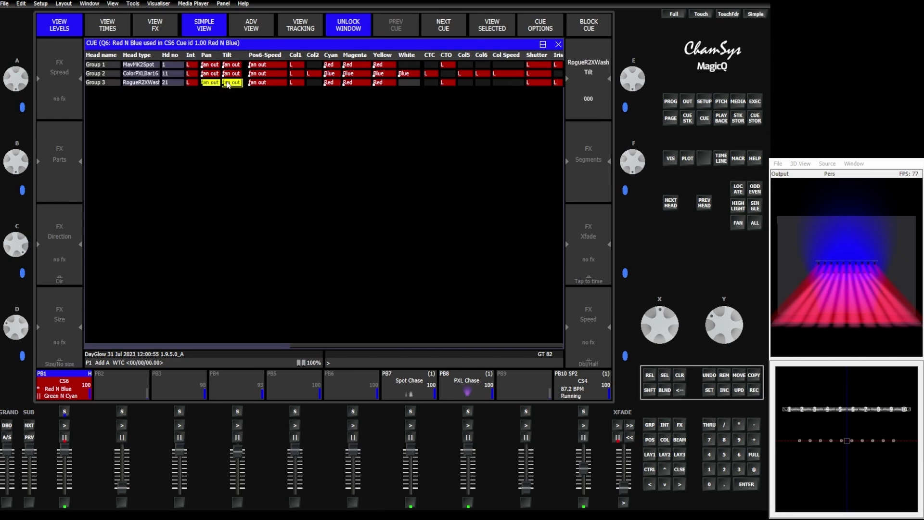
click(331, 82)
drag(333, 84, 378, 85)
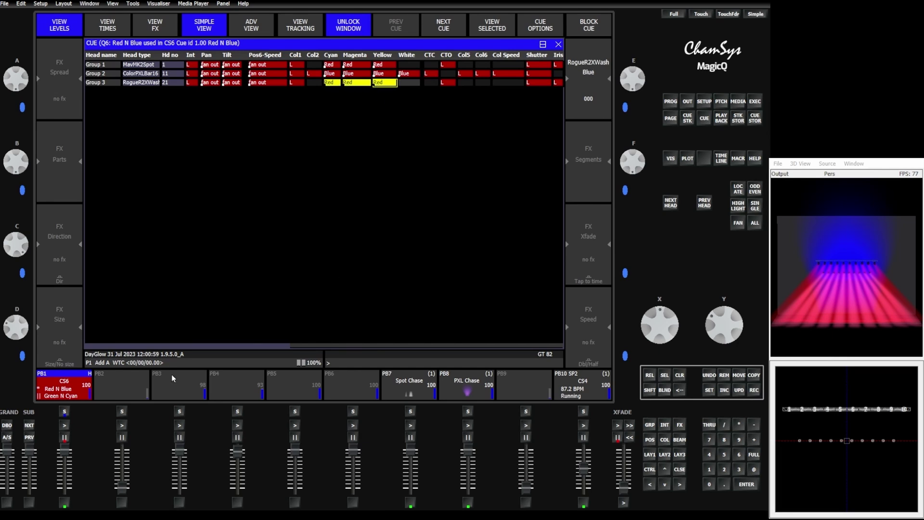
click(65, 428)
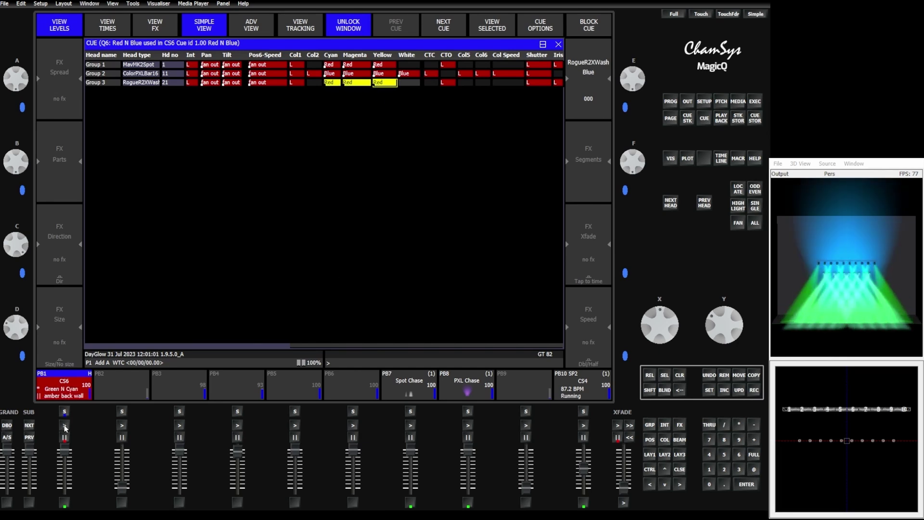
click(66, 427)
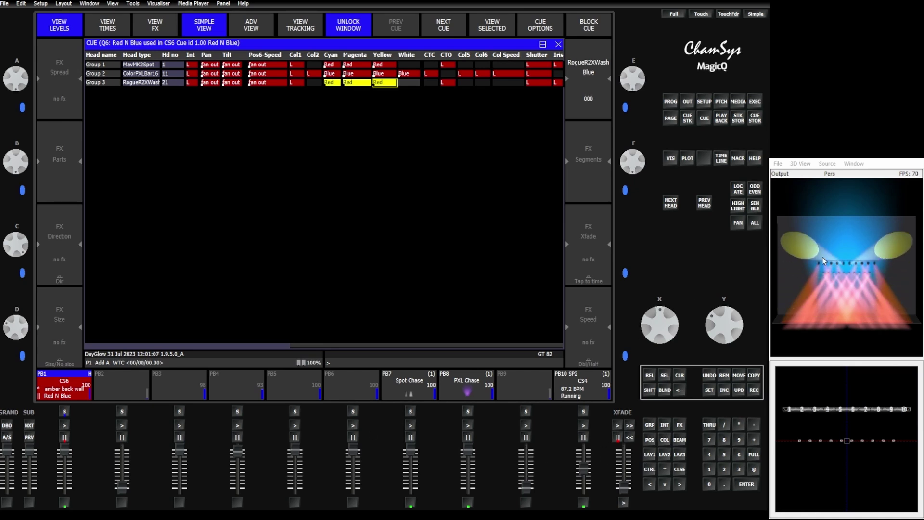
click(649, 425)
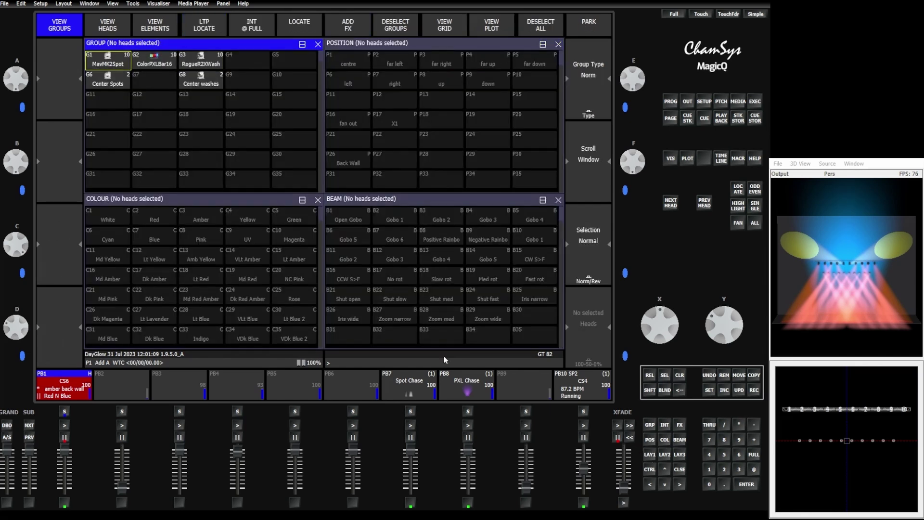
double_click(79, 383)
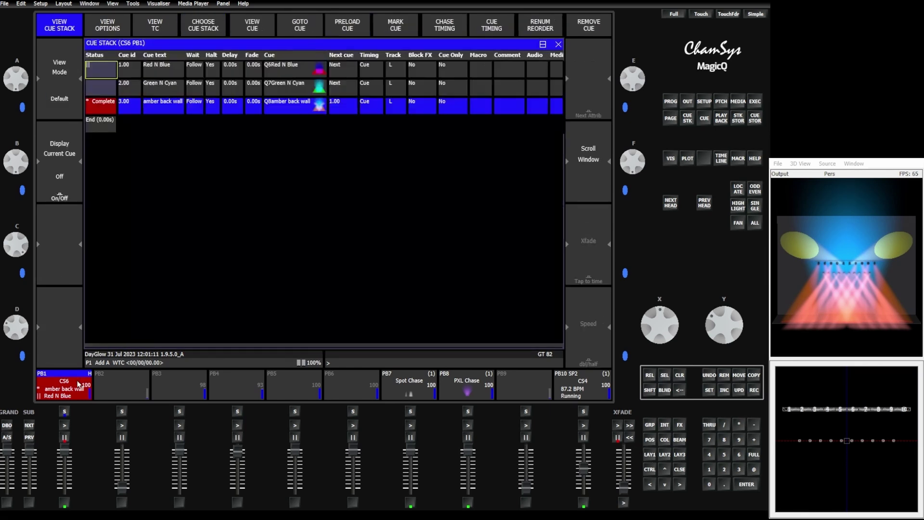
click(89, 109)
click(253, 24)
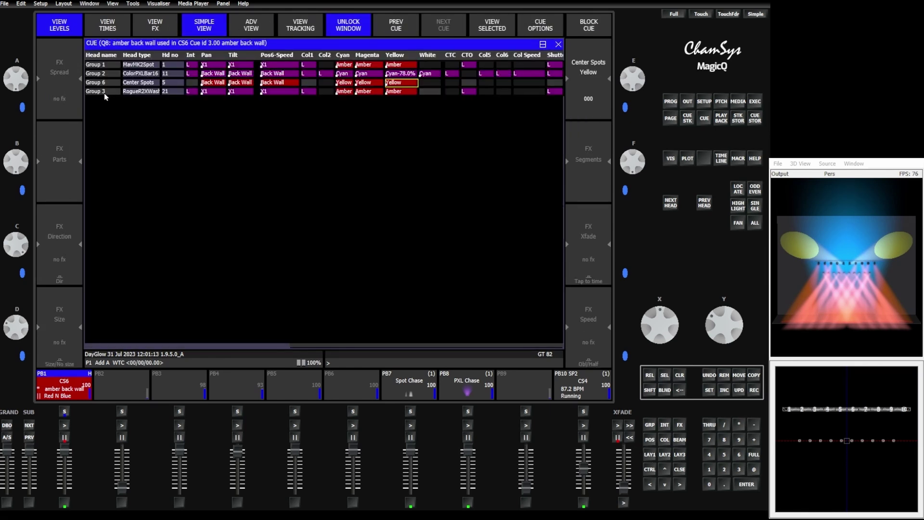
drag(98, 82, 273, 84)
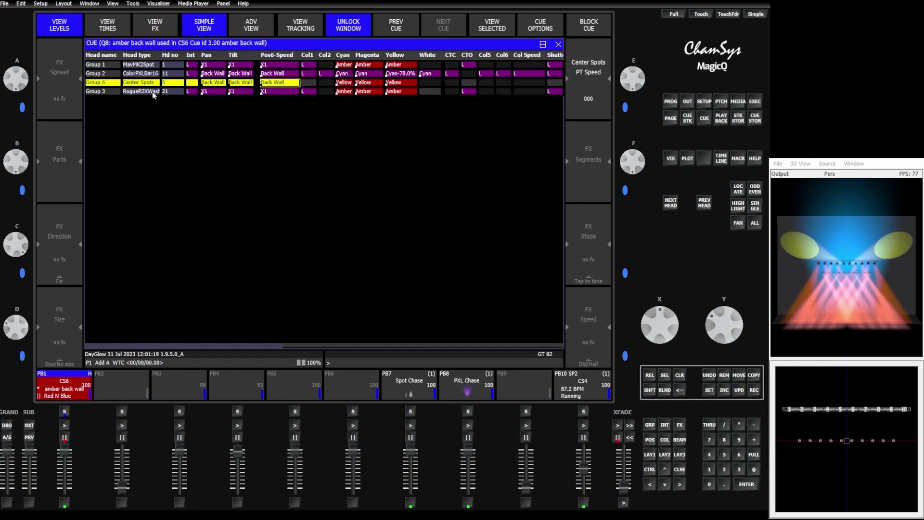
click(653, 456)
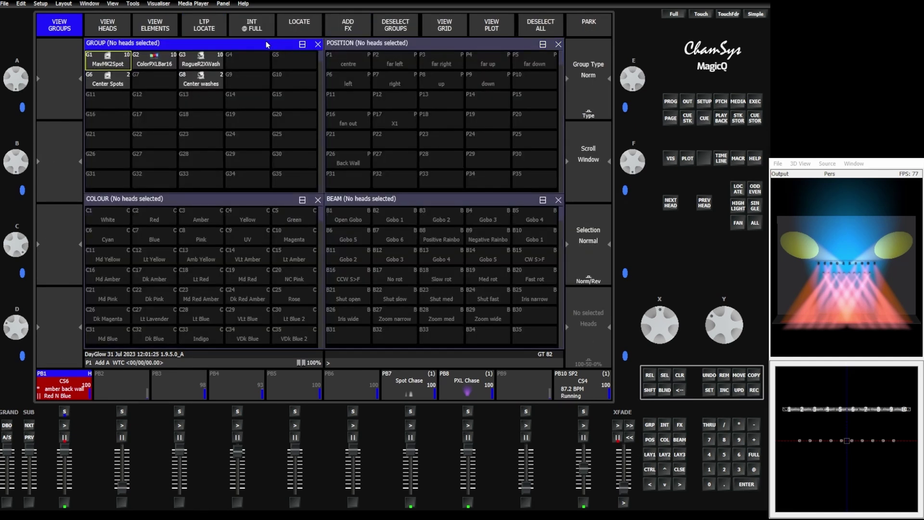
- Clone G6 Center Spots onto G8 Center washes across the entire cue stack
key(shift)
click(493, 24)
click(111, 86)
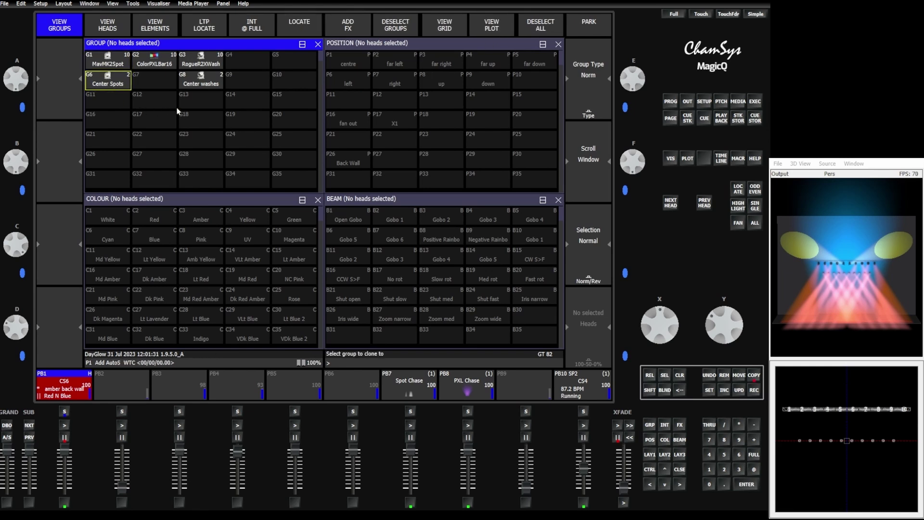
click(214, 86)
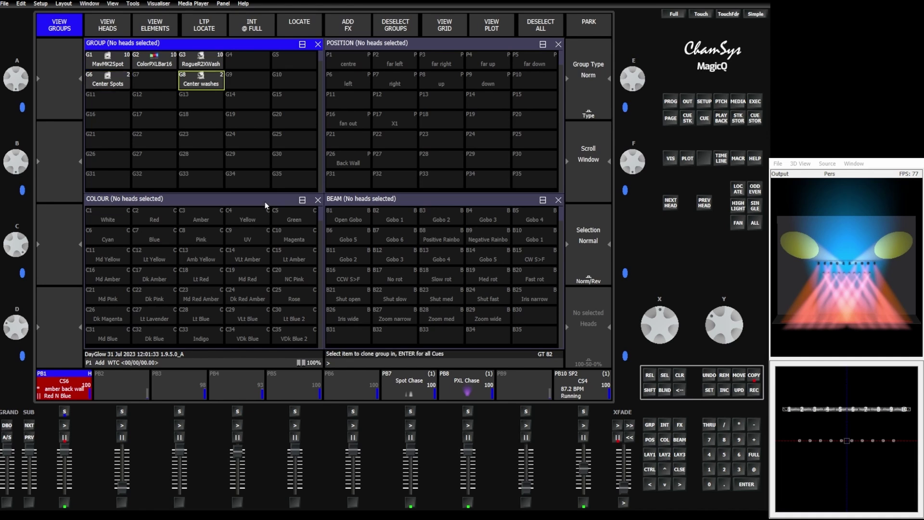
key(Return)
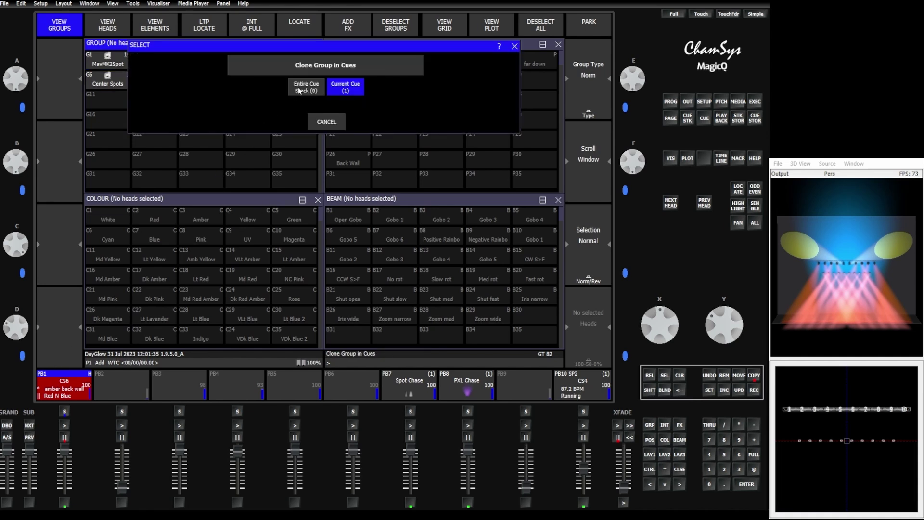
click(306, 86)
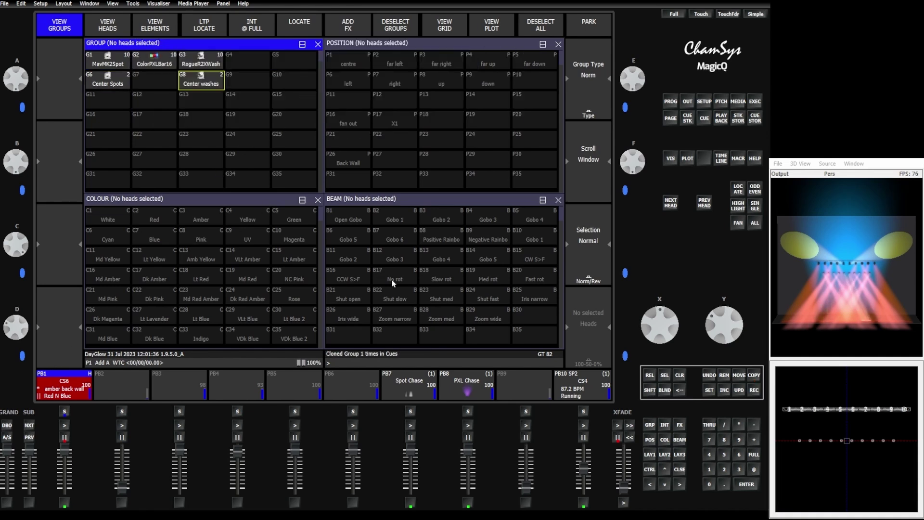
- Clear the programmer and GO through PB1's cues to amber back wall
click(679, 375)
click(64, 426)
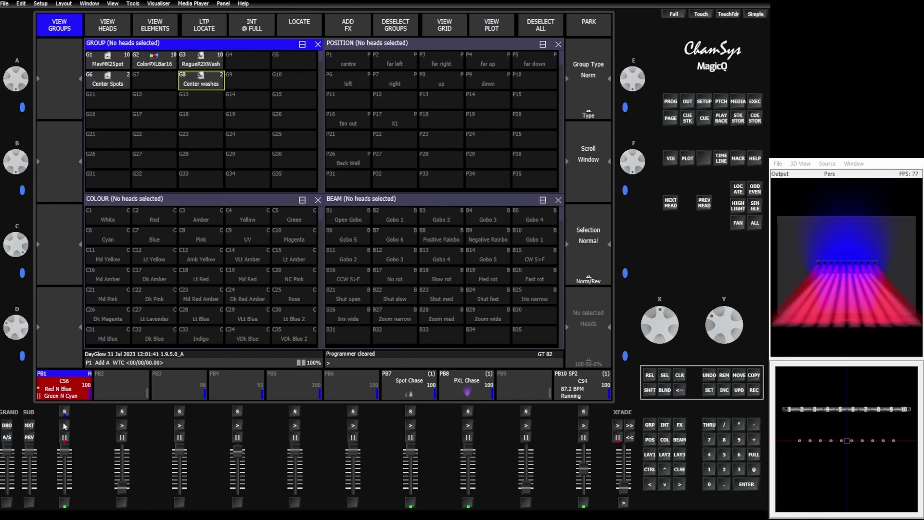
click(65, 425)
click(64, 426)
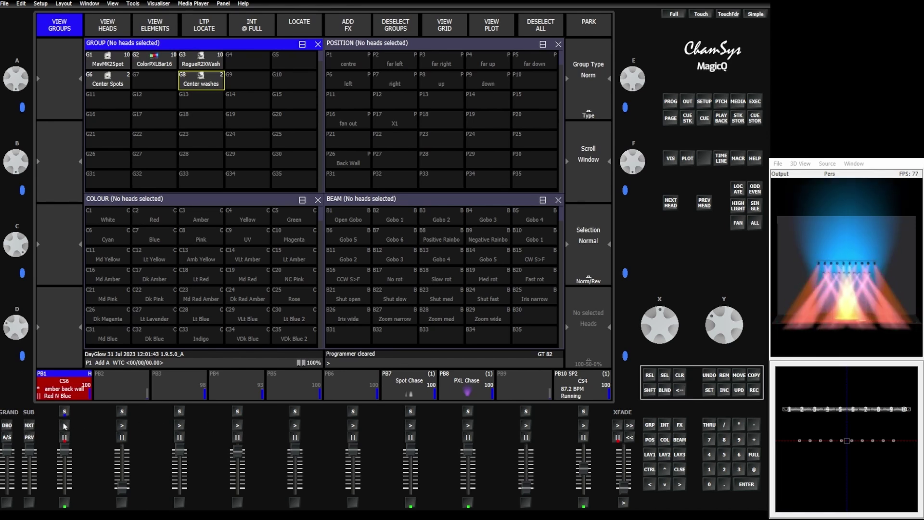
- Select Center washes, apply the Back Wall position and turn fan mode on
click(199, 81)
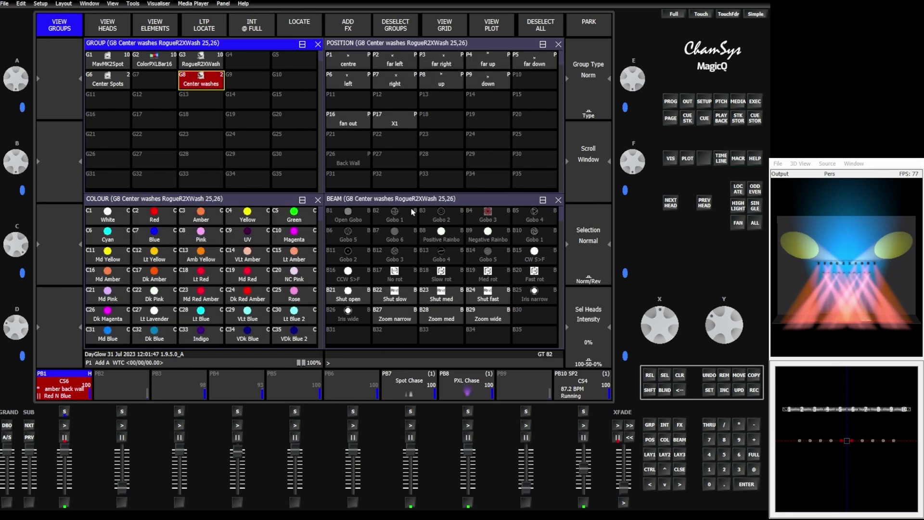
click(650, 439)
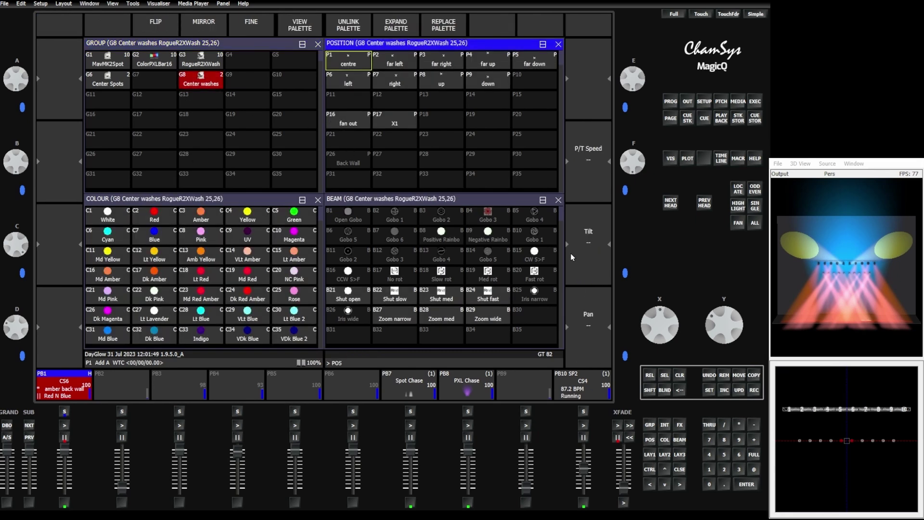
text(26)
key(Return)
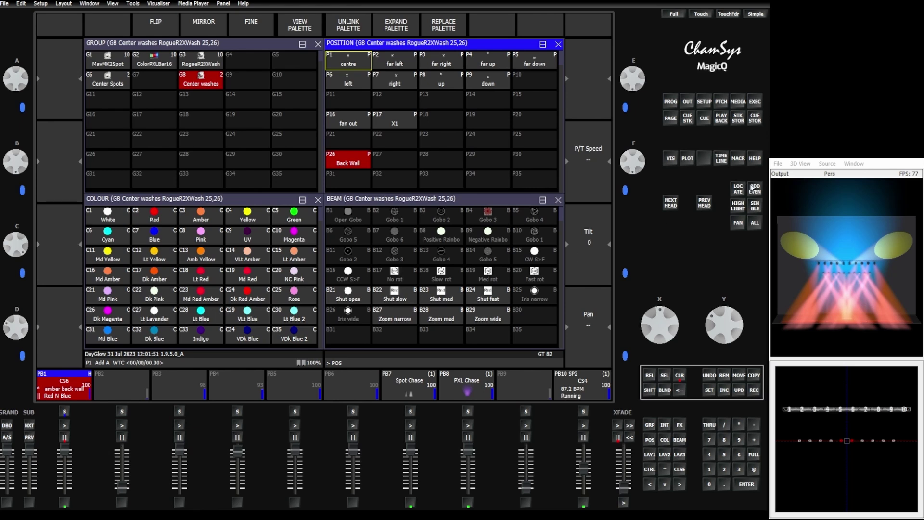
click(739, 190)
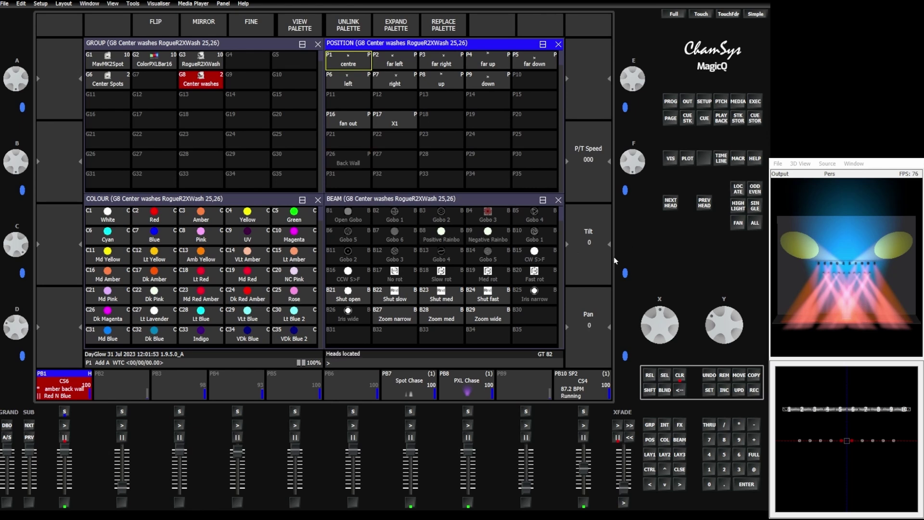
key(Page_Down)
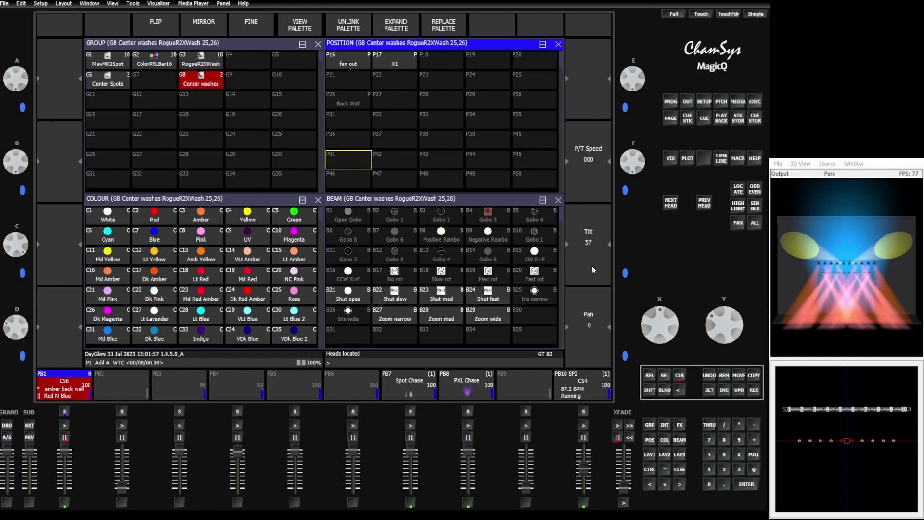
scroll(592, 266, up, 5)
click(738, 223)
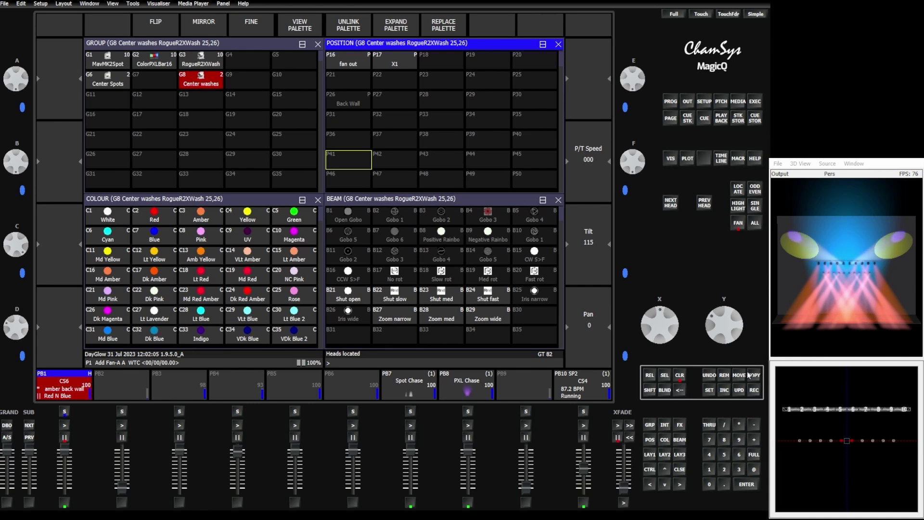
- Merge the washes' look into the P26 Back Wall palette, then clear the programmer
click(753, 391)
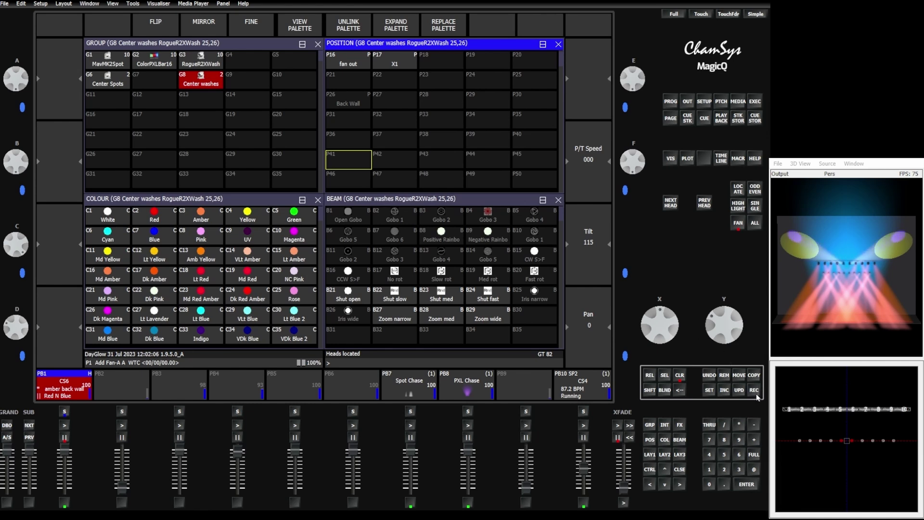
click(337, 95)
click(271, 141)
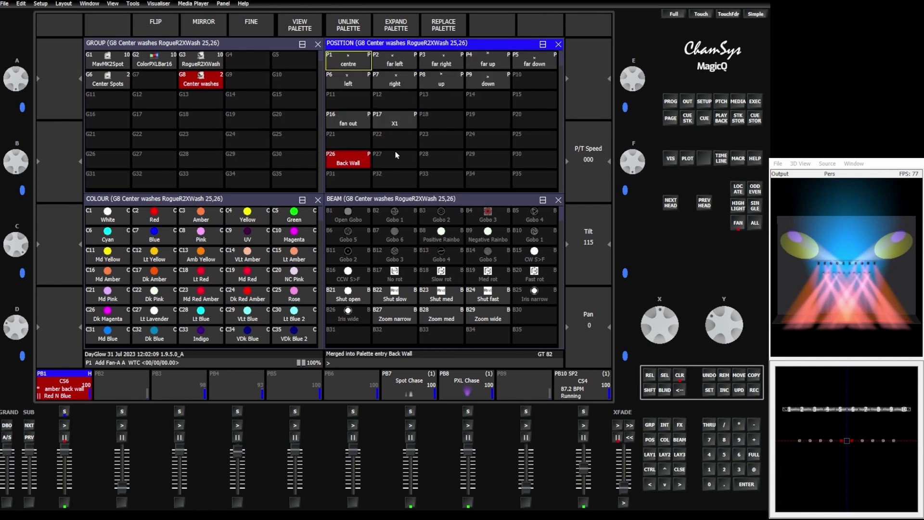
click(680, 375)
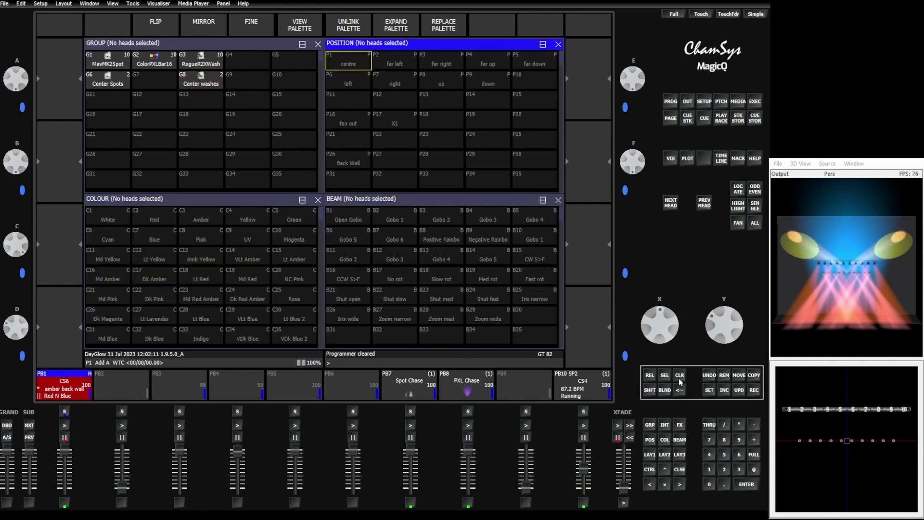
click(64, 424)
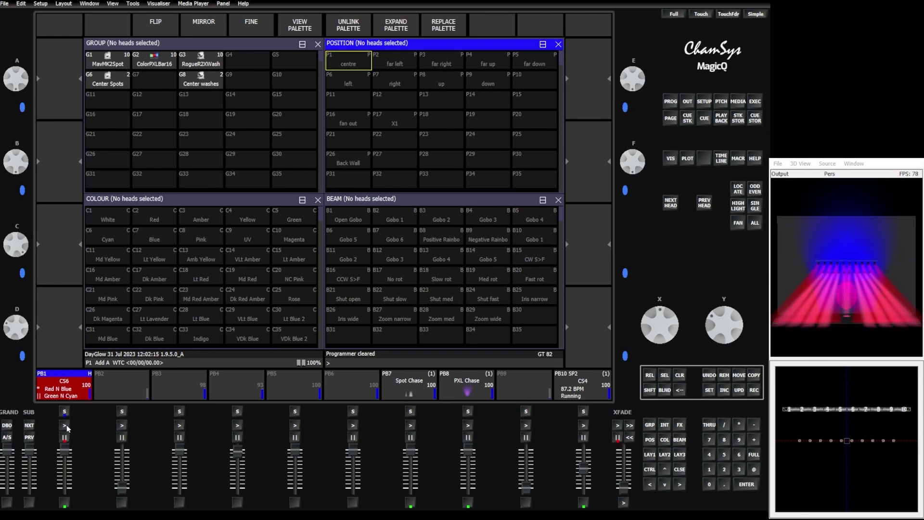
click(64, 425)
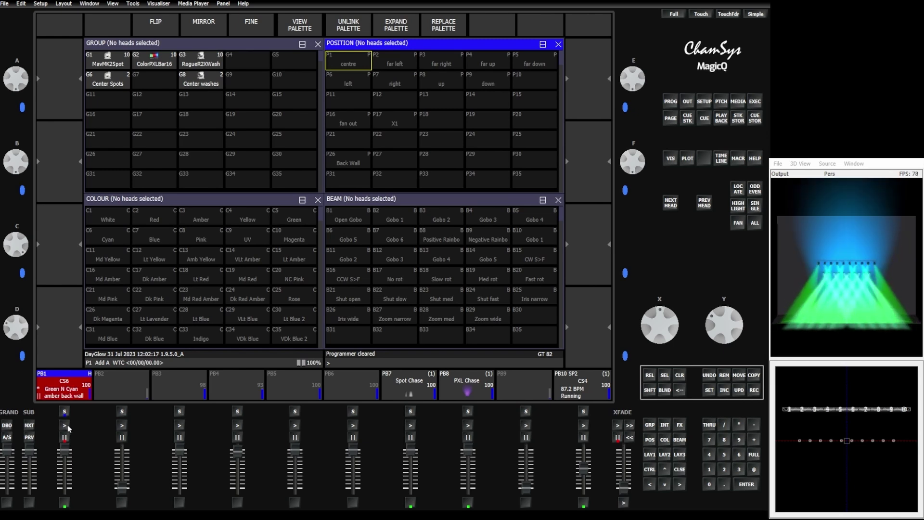
click(64, 424)
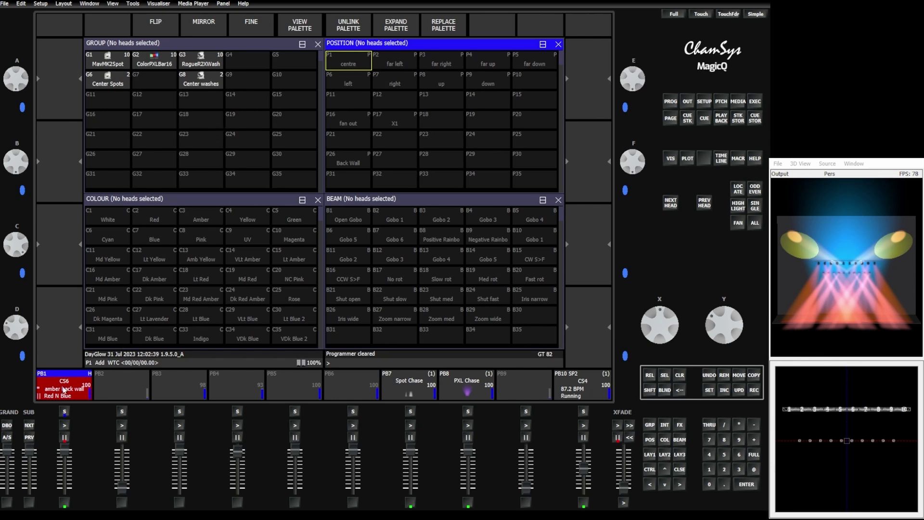
- Select the MavMK2Spot group, locate it, apply position X1 and adjust the tilt
click(208, 148)
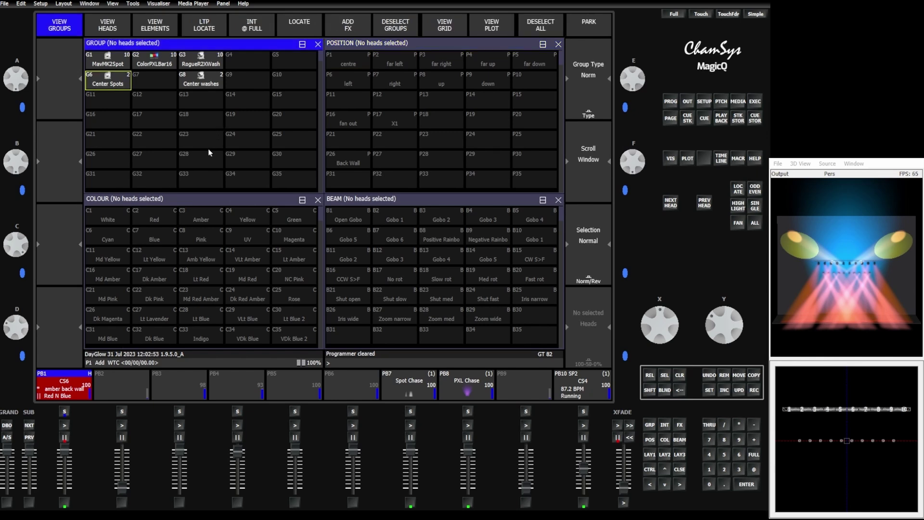
click(116, 64)
click(738, 190)
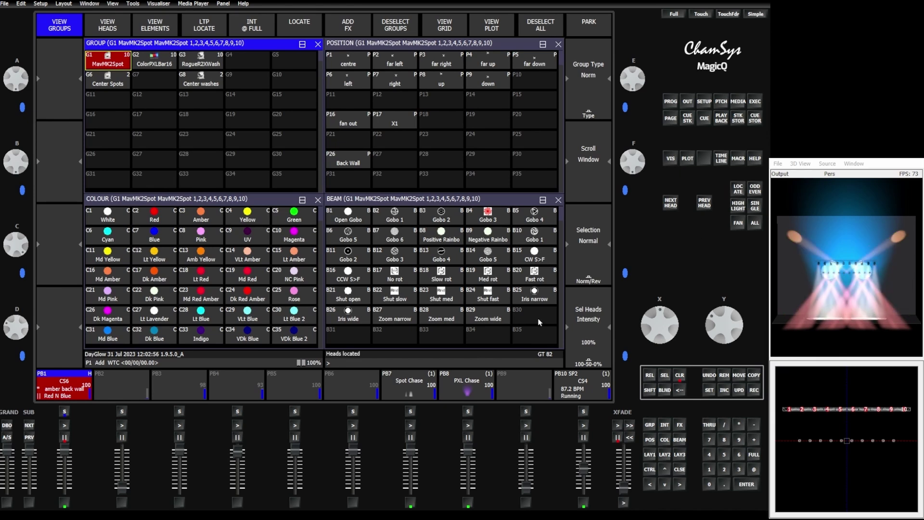
click(395, 123)
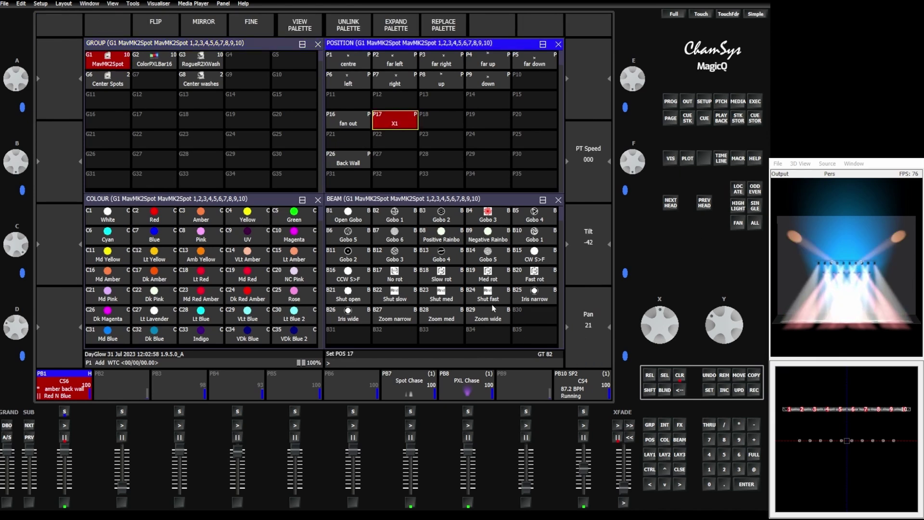
click(651, 439)
scroll(602, 257, down, 5)
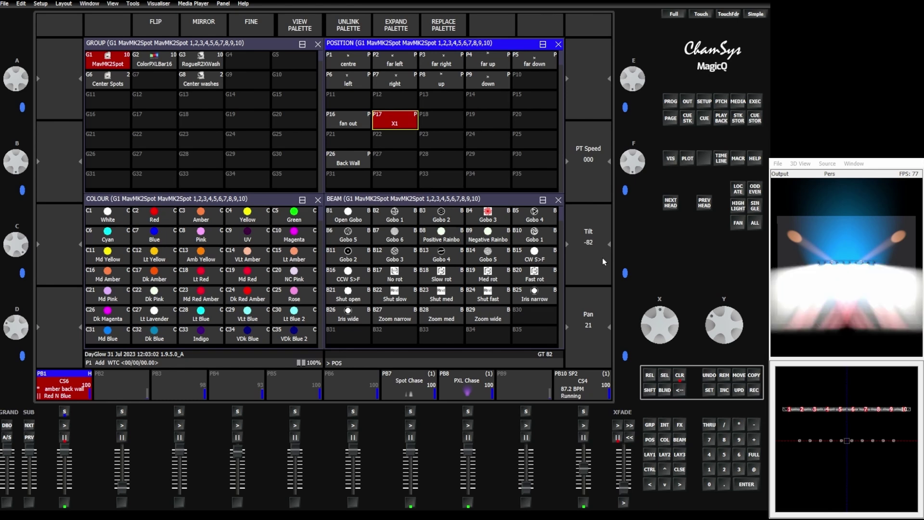
scroll(602, 258, down, 5)
scroll(602, 258, down, 2)
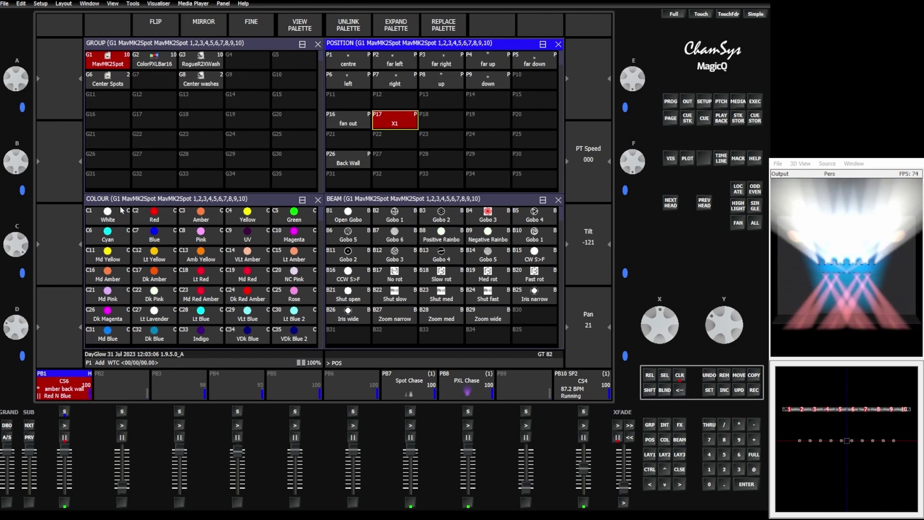
- Set the spots to C1 White with zoom 255 and record onto playback 2
click(108, 214)
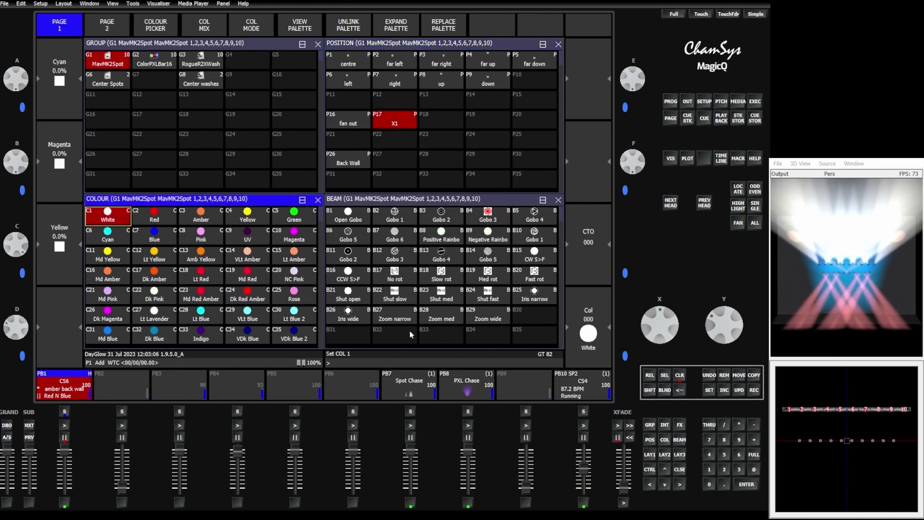
click(680, 439)
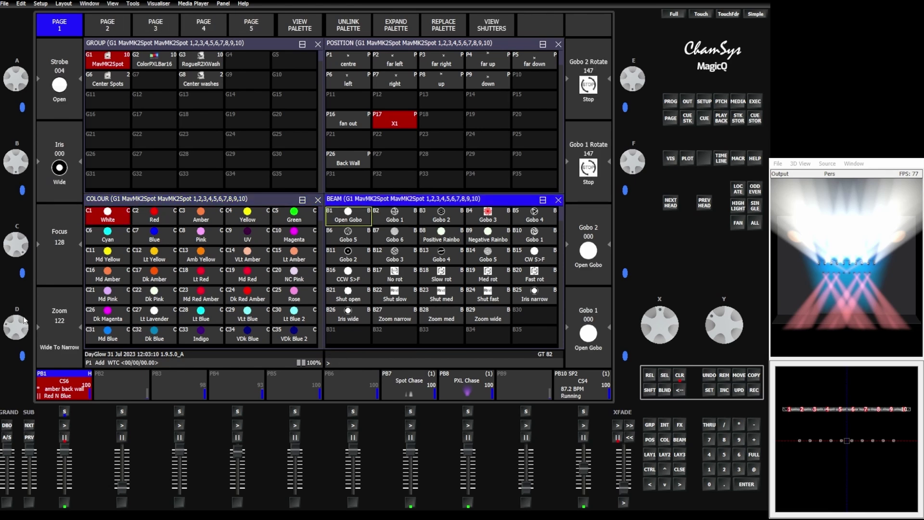
scroll(16, 327, up, 5)
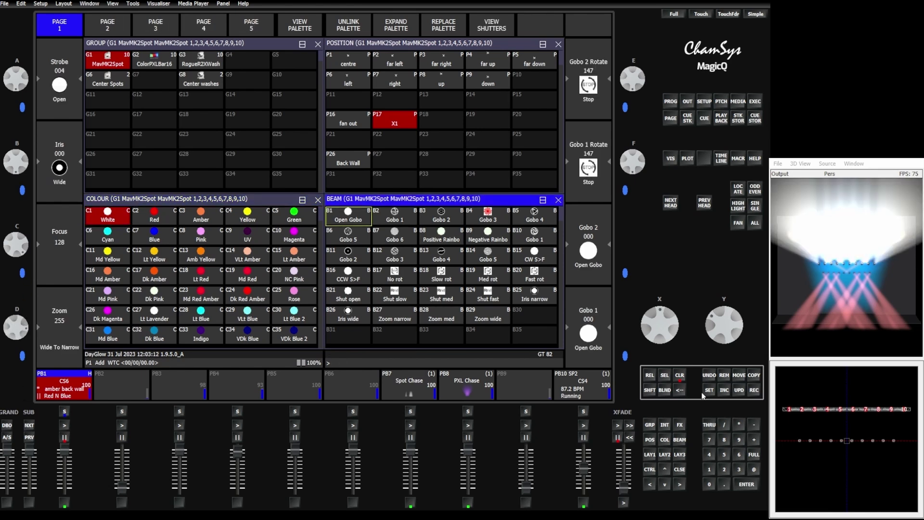
key(r)
click(149, 380)
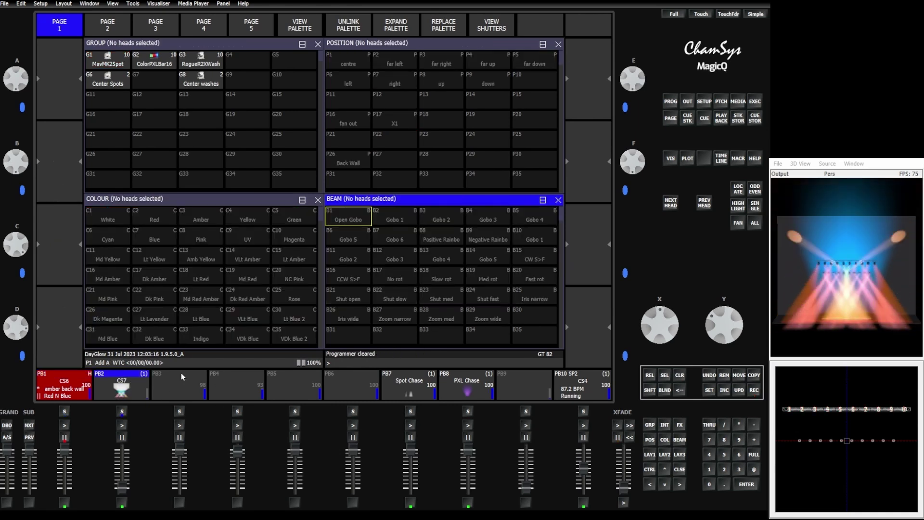
double_click(121, 411)
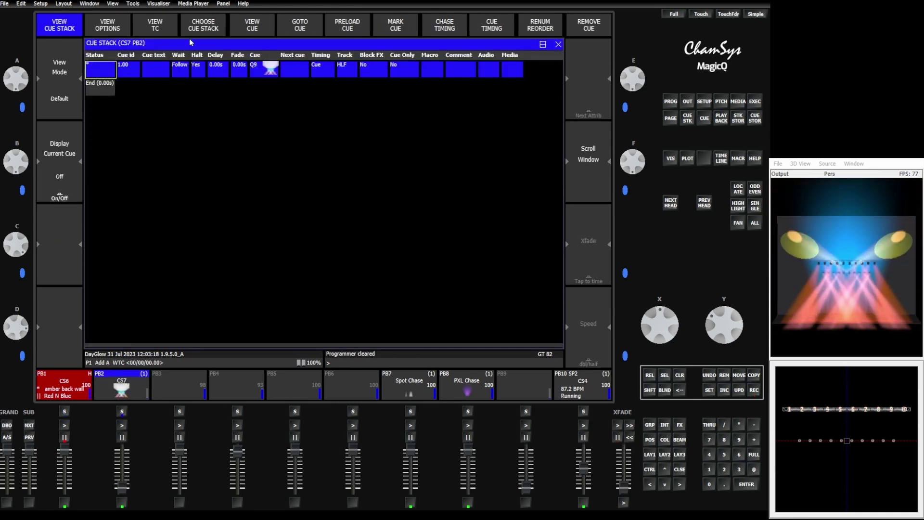
click(253, 25)
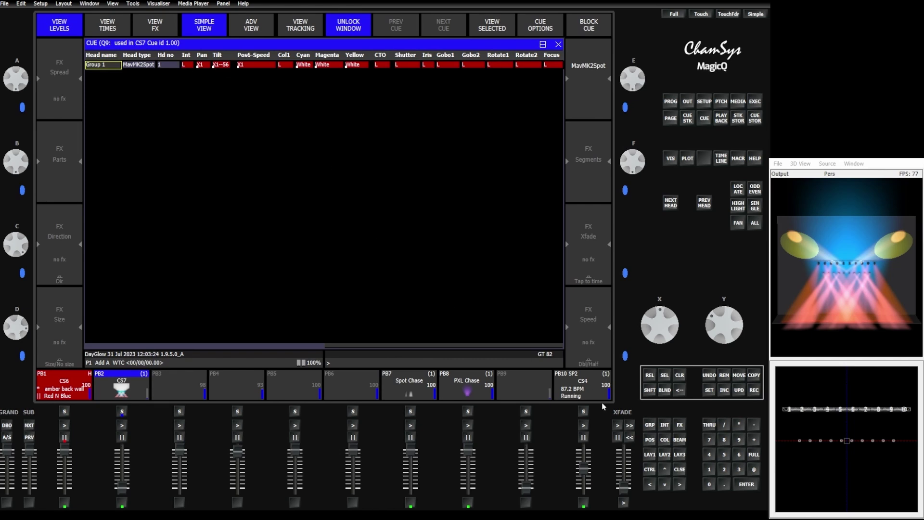
click(649, 454)
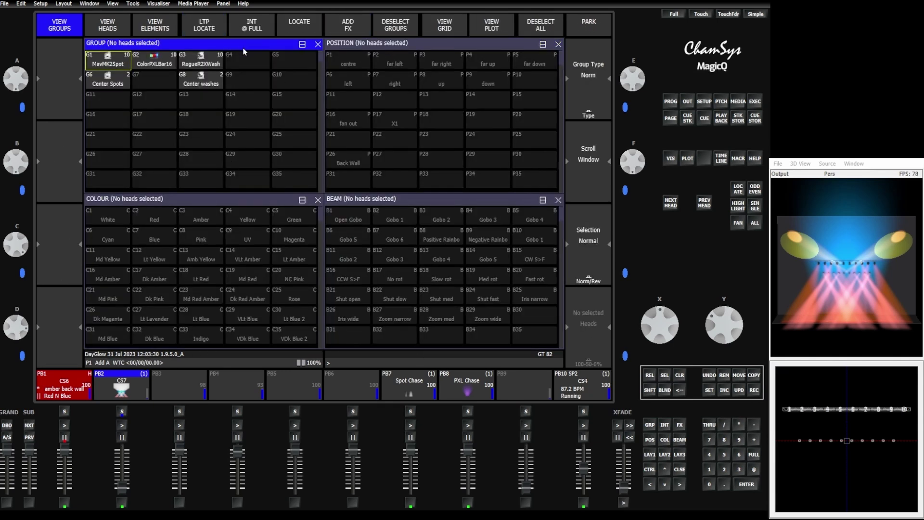
- Swap MavMK2Spot (G1) for RogueR2XWash (G3) in all cues, clear, and raise playback 2 to full
key(shift)
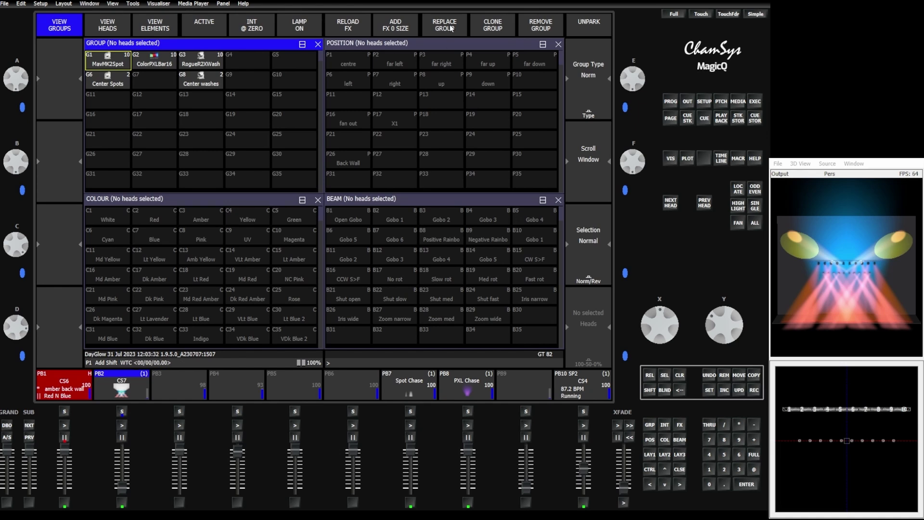
click(444, 25)
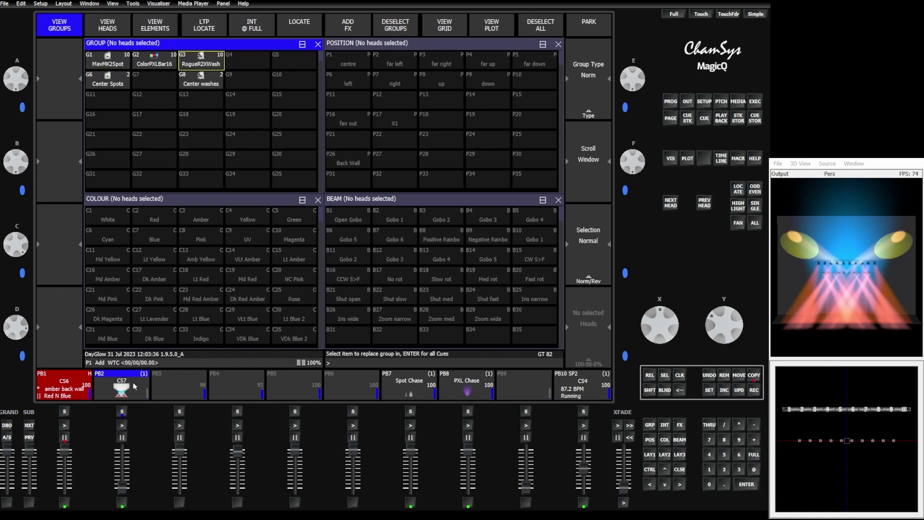
key(Return)
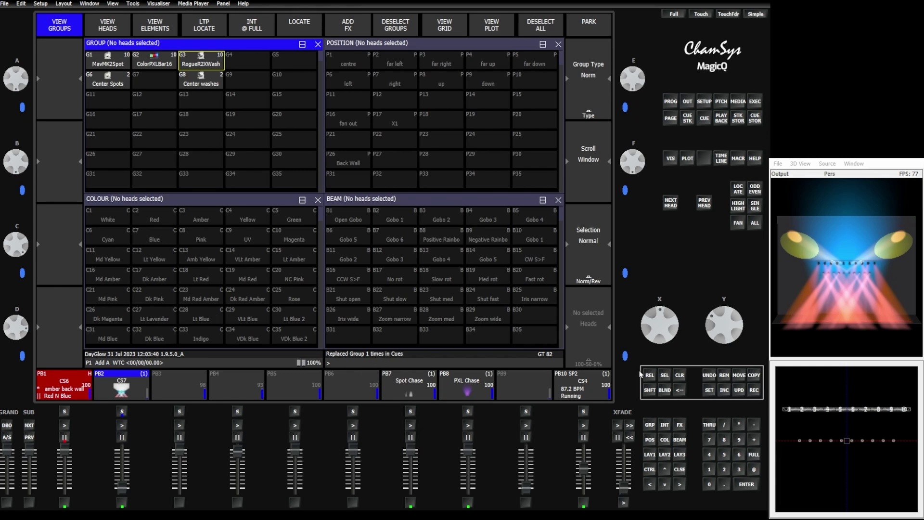
click(680, 375)
drag(120, 491, 124, 430)
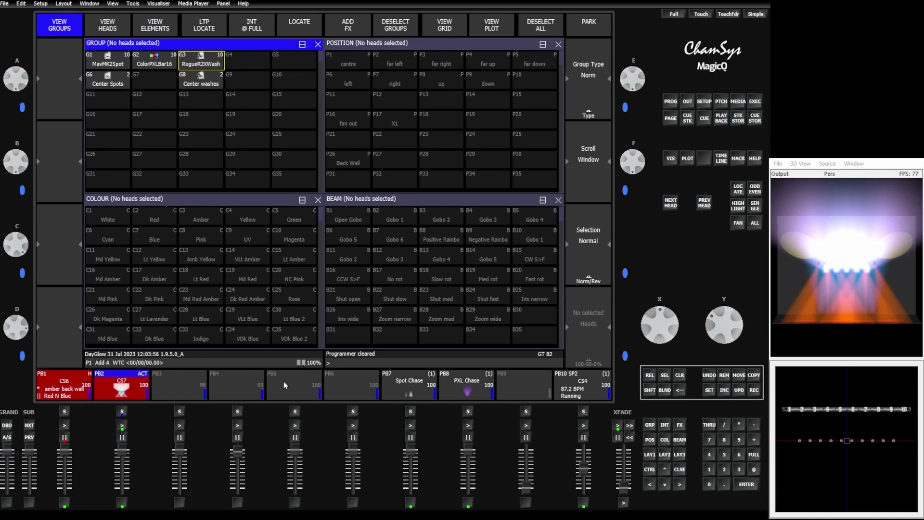
double_click(118, 378)
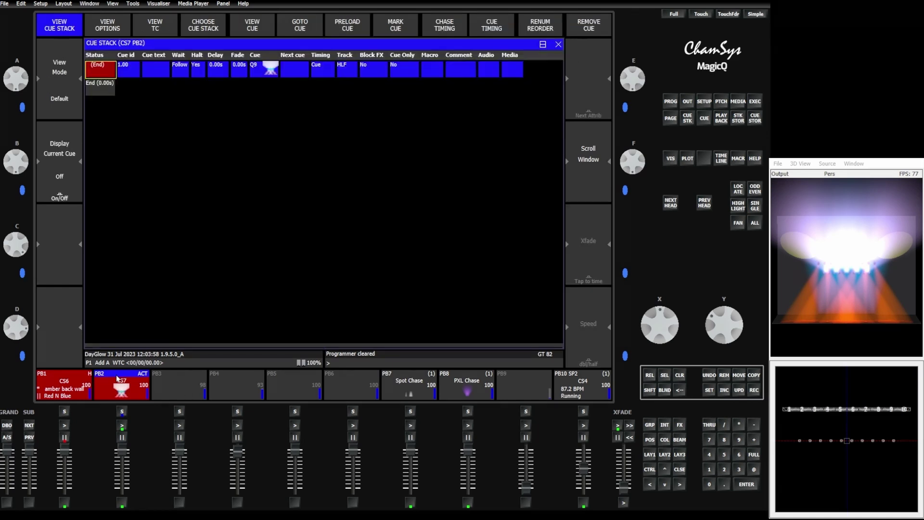
click(260, 28)
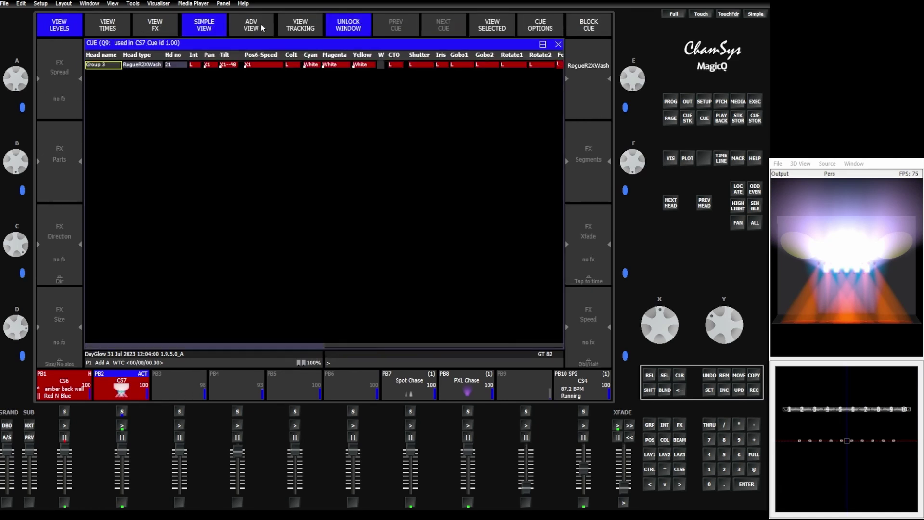
double_click(101, 65)
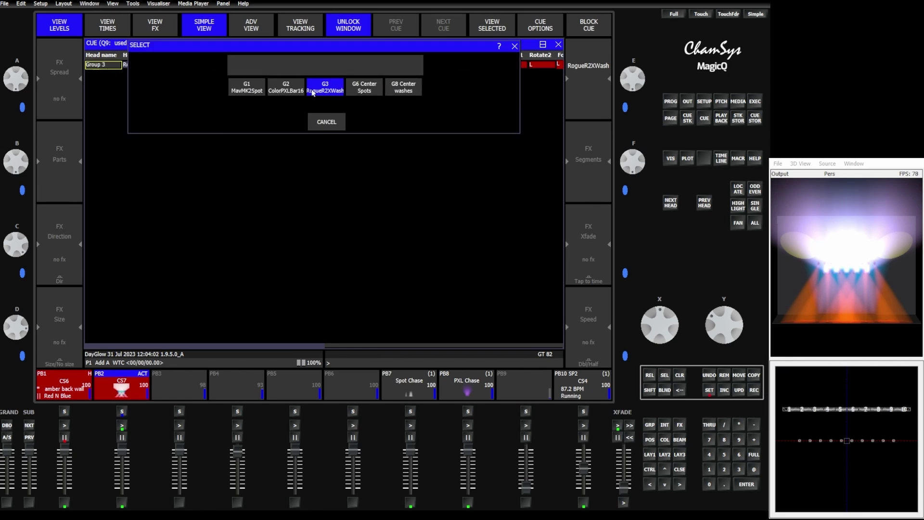
click(327, 123)
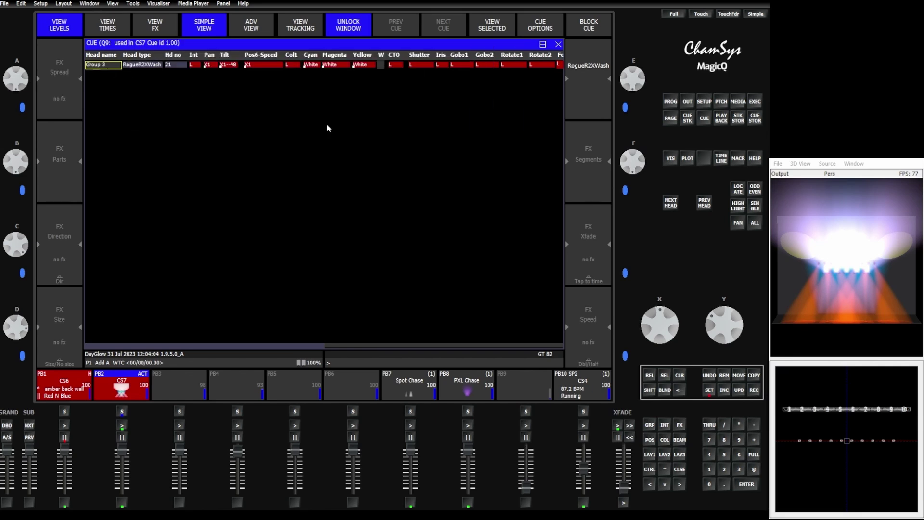
click(649, 455)
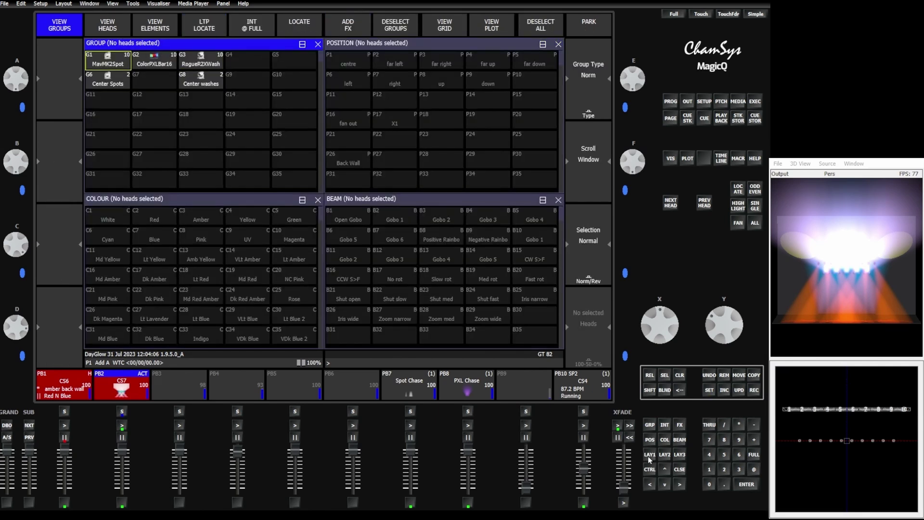